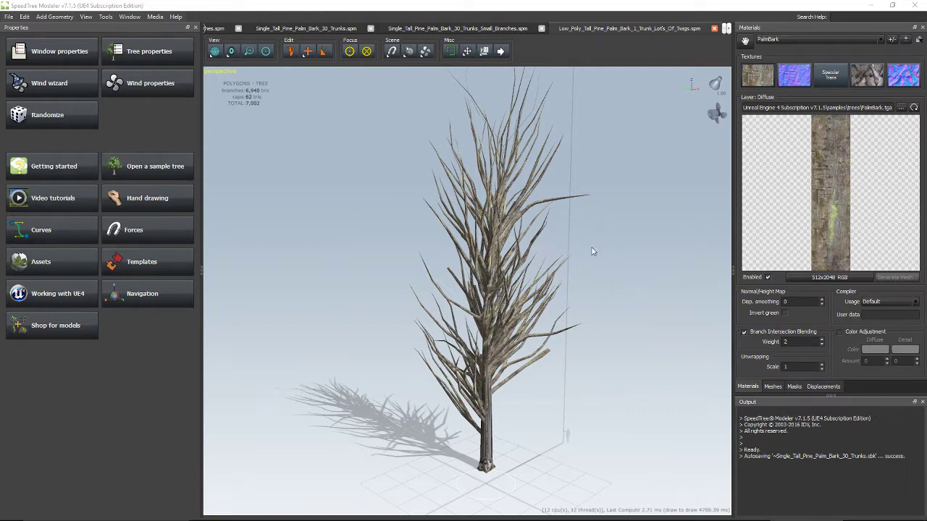
Step: Bring the Generation window over the tree view, select the Twigs node and try a different frequency for it
{"action": "mouse_move", "coordinate": [612, 265]}
{"action": "left_mouse_down"}
{"action": "mouse_move", "coordinate": [534, 267]}
{"action": "mouse_move", "coordinate": [690, 278]}
{"action": "mouse_move", "coordinate": [610, 252]}
{"action": "left_mouse_up"}
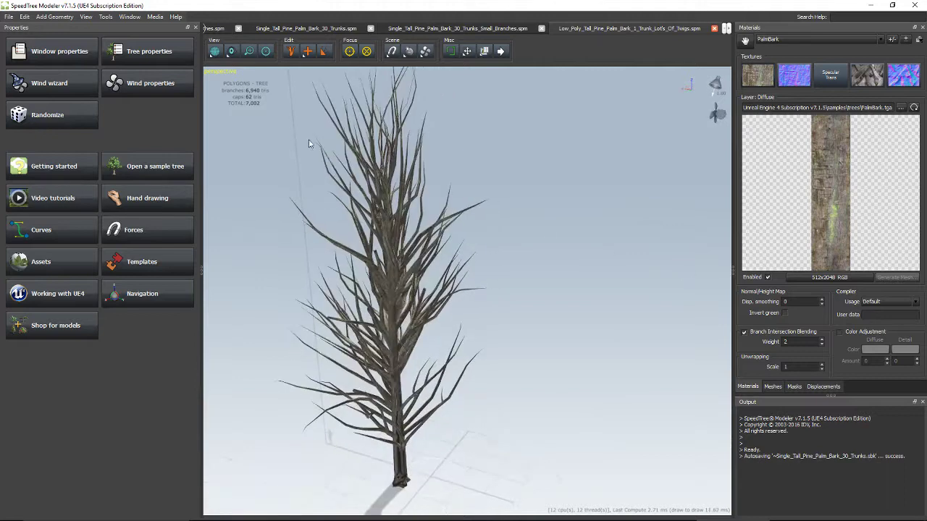
{"action": "left_click", "coordinate": [395, 333]}
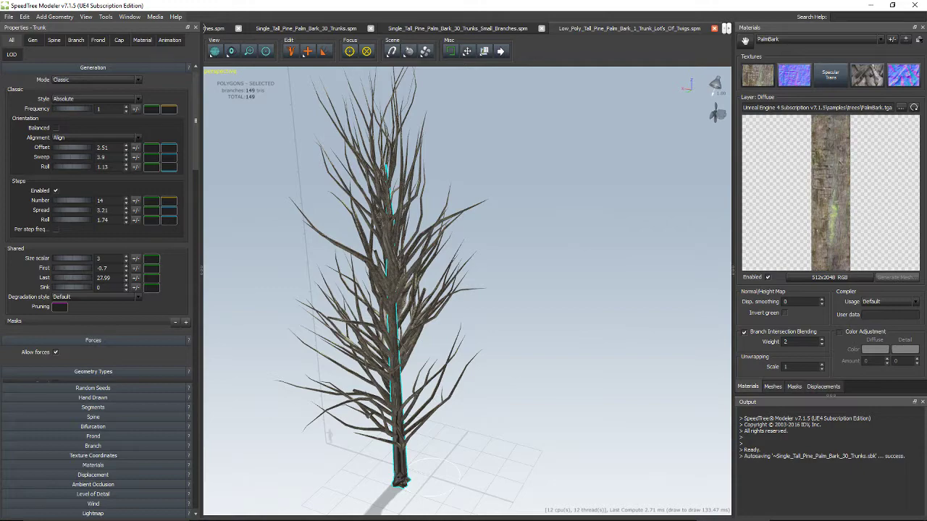
{"action": "left_click_drag", "start_coordinate": [1, 250], "coordinate": [716, 116]}
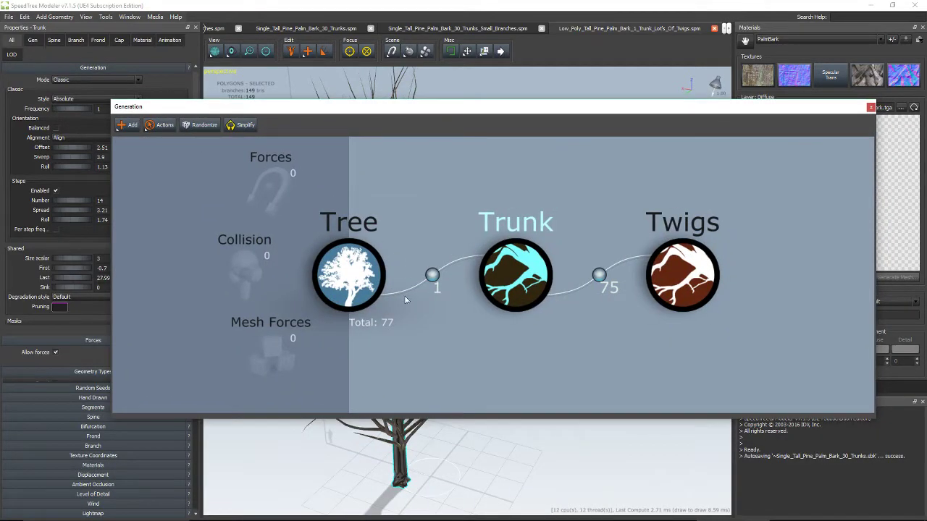
{"action": "left_click_drag", "start_coordinate": [478, 114], "coordinate": [433, 262]}
{"action": "left_click", "coordinate": [702, 313]}
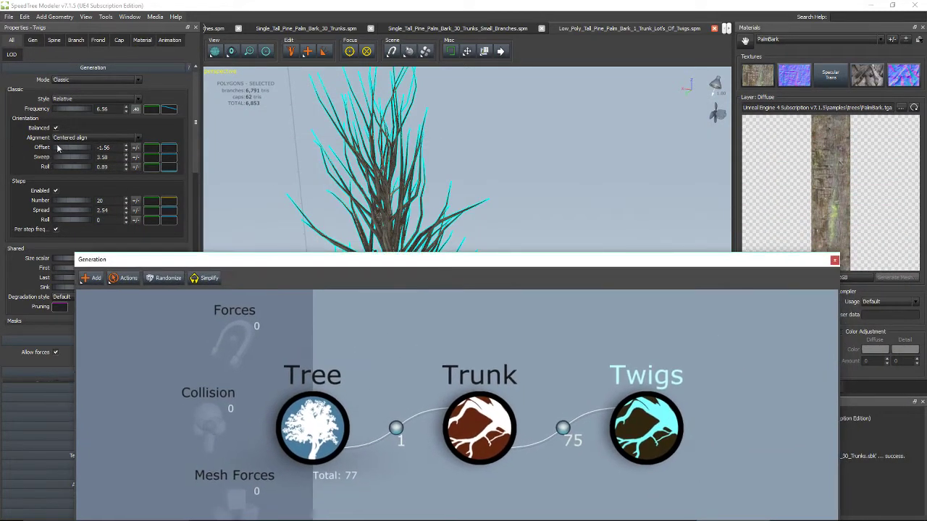
{"action": "mouse_move", "coordinate": [70, 110]}
{"action": "left_mouse_down"}
{"action": "mouse_move", "coordinate": [62, 114]}
{"action": "mouse_move", "coordinate": [69, 117]}
{"action": "left_mouse_up"}
Step: Try other frequency values on the Trunk node with the Generation window moved clear of the tree
{"action": "left_click", "coordinate": [480, 424]}
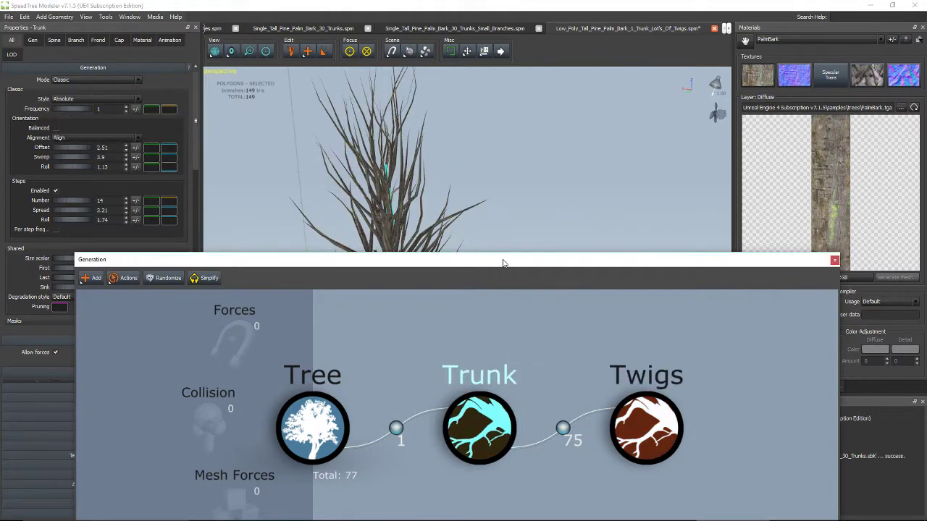
{"action": "left_click_drag", "start_coordinate": [503, 263], "coordinate": [912, 174]}
{"action": "mouse_move", "coordinate": [86, 110]}
{"action": "left_mouse_down"}
{"action": "mouse_move", "coordinate": [226, 114]}
{"action": "mouse_move", "coordinate": [76, 113]}
{"action": "mouse_move", "coordinate": [100, 113]}
{"action": "left_mouse_up"}
{"action": "left_click", "coordinate": [125, 111]}
Step: Try a different radius on the Tree node and undo the change
{"action": "left_click", "coordinate": [753, 330]}
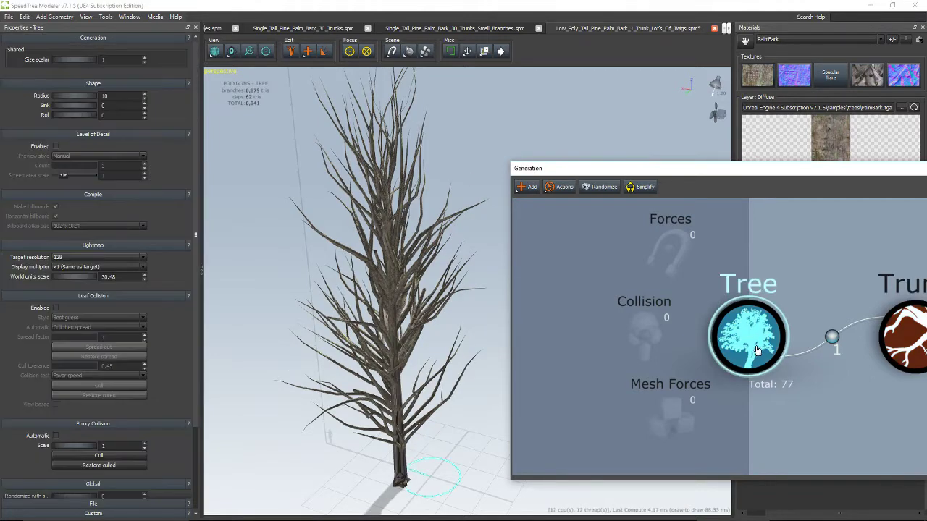
{"action": "mouse_move", "coordinate": [66, 96]}
{"action": "left_mouse_down"}
{"action": "mouse_move", "coordinate": [58, 96]}
{"action": "mouse_move", "coordinate": [78, 95]}
{"action": "left_mouse_up"}
{"action": "key", "text": "ctrl+z"}
Step: Clear the Generation window from the view and add Sky Sensitive, Individual Leaves geometry to the twigs
{"action": "left_click_drag", "start_coordinate": [769, 171], "coordinate": [0, 140]}
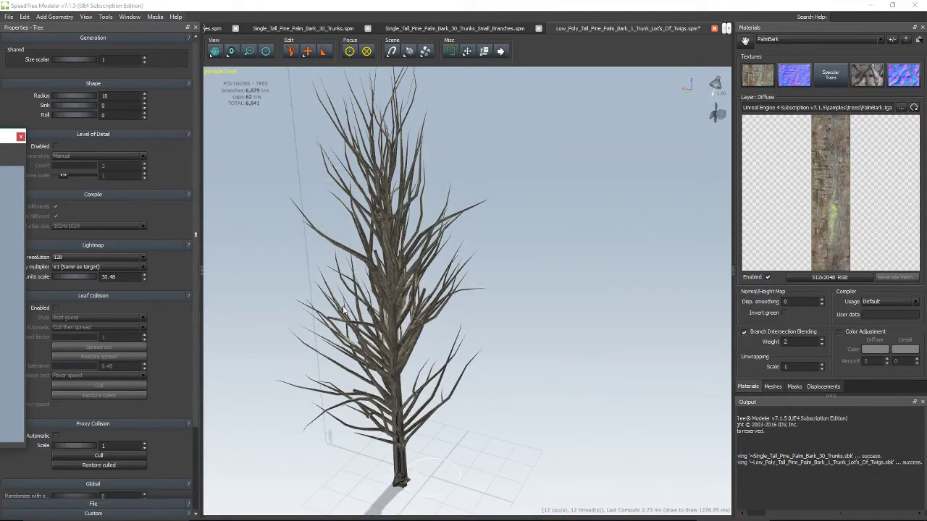
{"action": "left_click", "coordinate": [360, 212]}
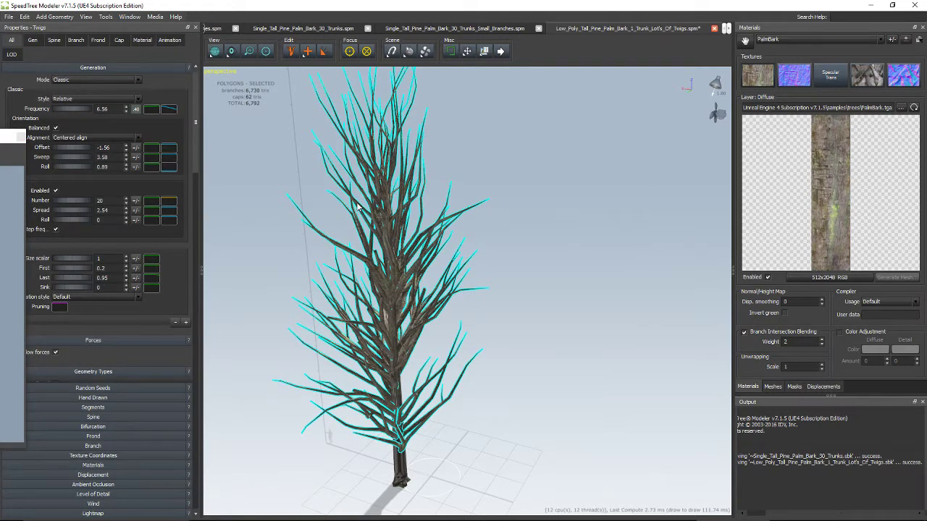
{"action": "right_click", "coordinate": [357, 207]}
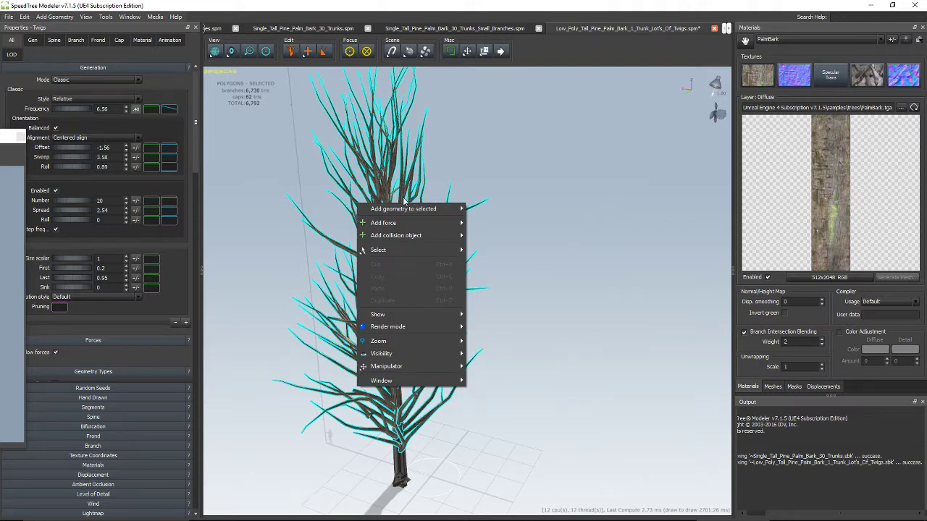
{"action": "mouse_move", "coordinate": [409, 210]}
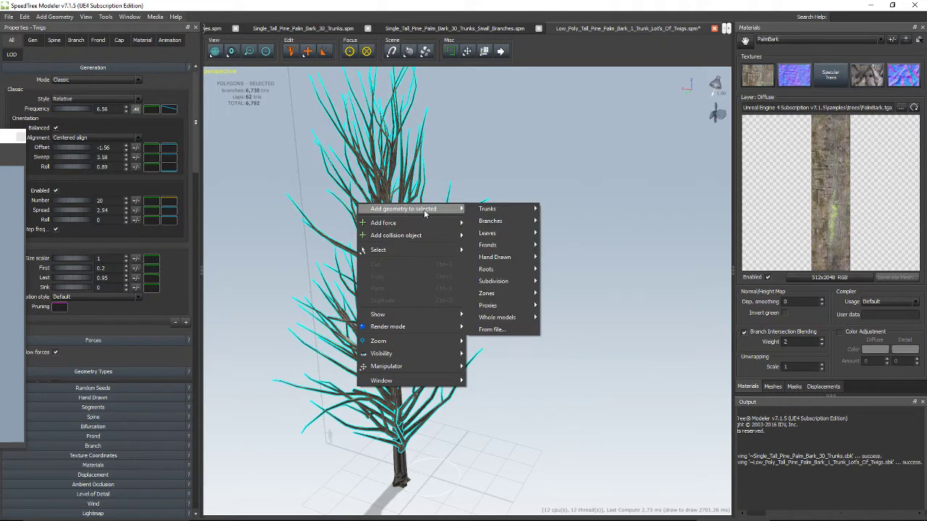
{"action": "mouse_move", "coordinate": [508, 231]}
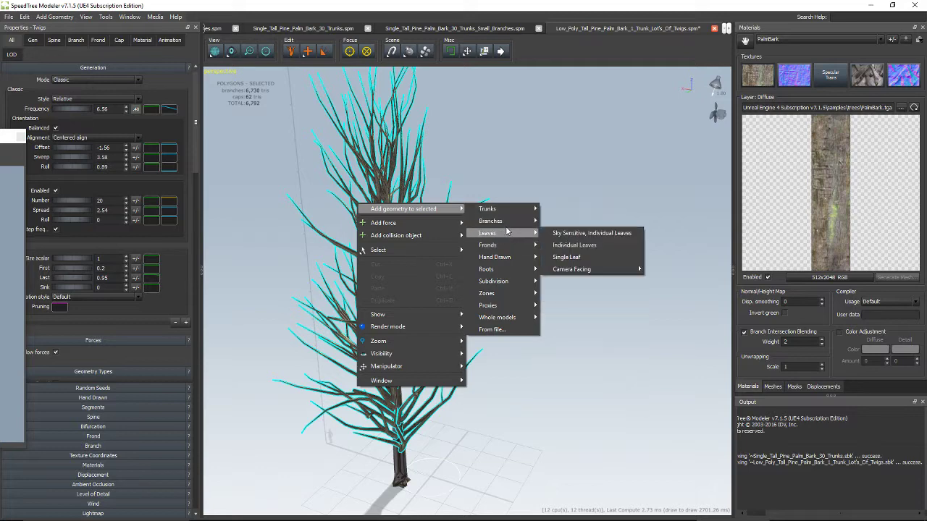
{"action": "left_click", "coordinate": [576, 237]}
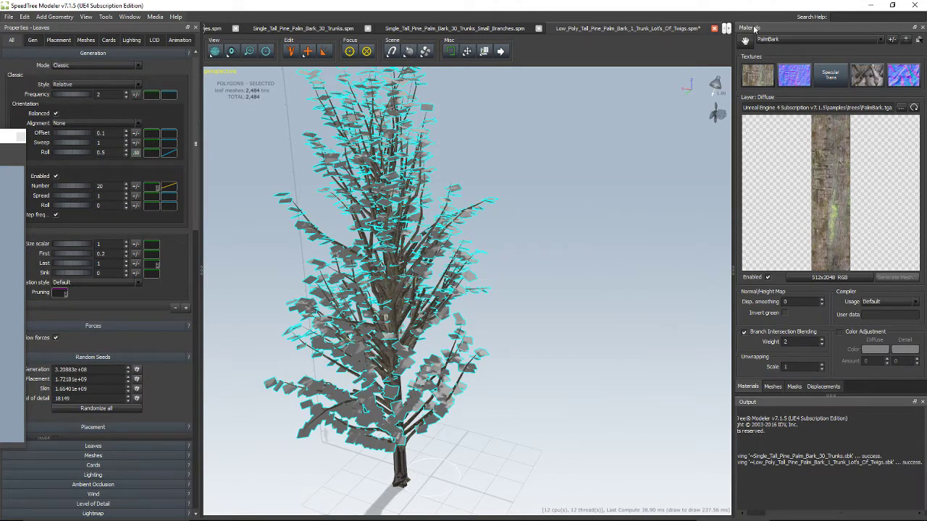
Step: Add a new material from the PalmFrond texture in the samples/trees folder
{"action": "left_click", "coordinate": [773, 386]}
{"action": "left_click", "coordinate": [795, 390]}
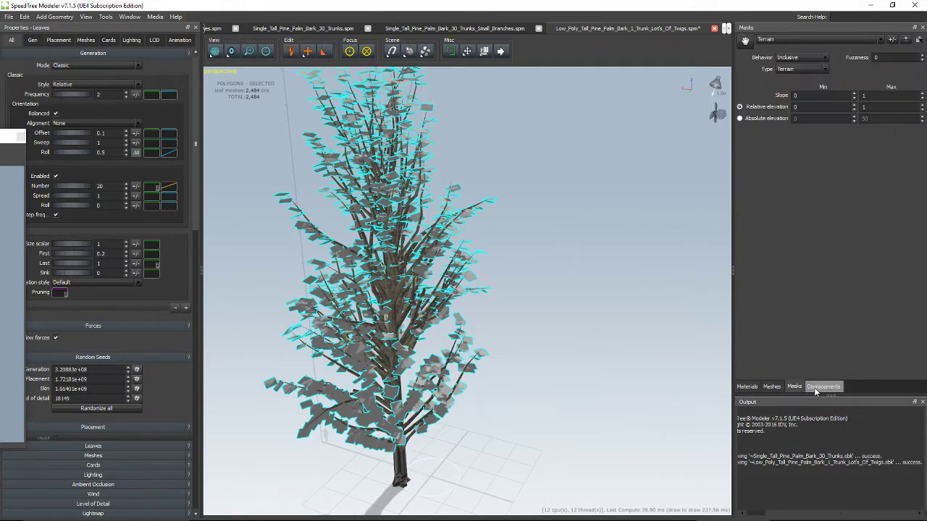
{"action": "left_click", "coordinate": [818, 386]}
{"action": "left_click", "coordinate": [753, 387]}
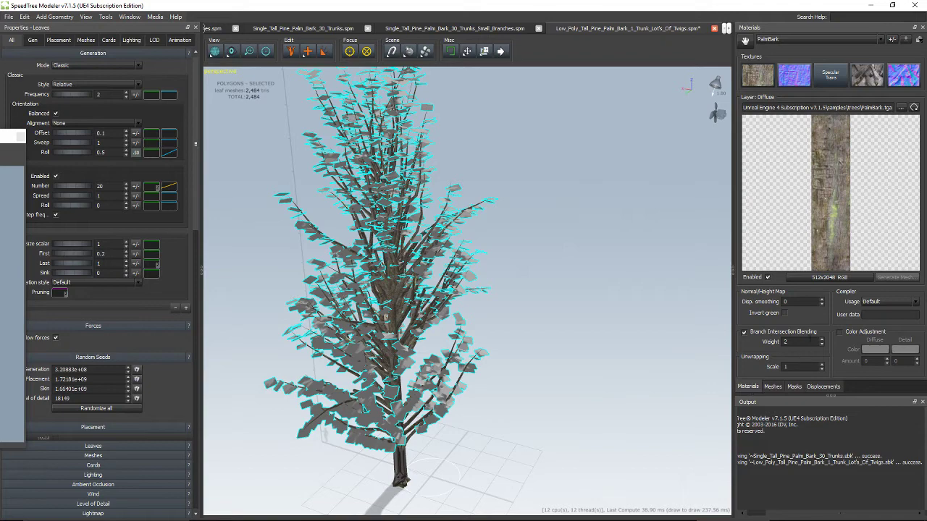
{"action": "left_click", "coordinate": [910, 42]}
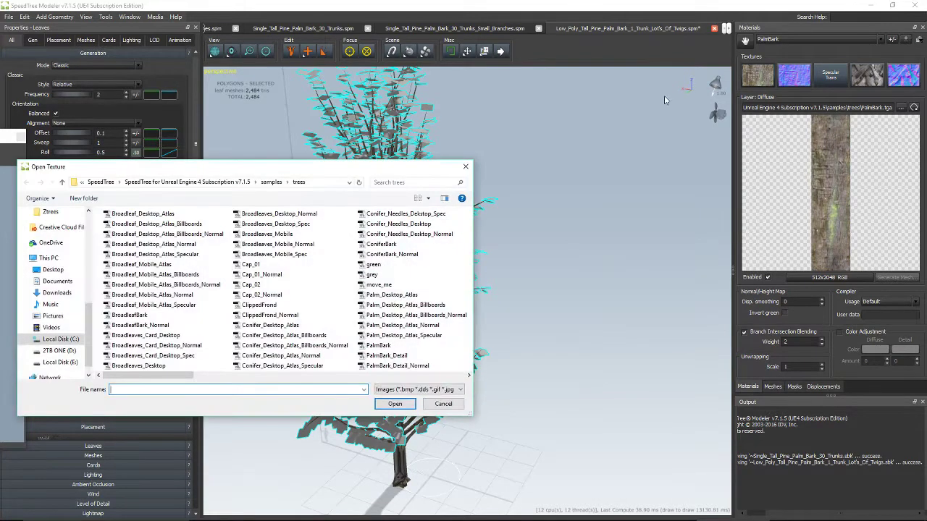
{"action": "left_click_drag", "start_coordinate": [267, 174], "coordinate": [497, 149]}
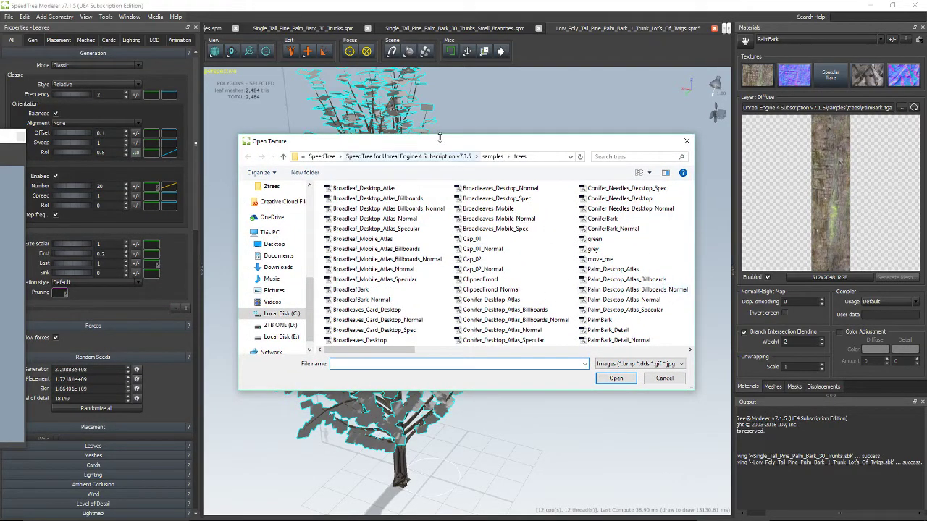
{"action": "left_click_drag", "start_coordinate": [434, 144], "coordinate": [375, 156]}
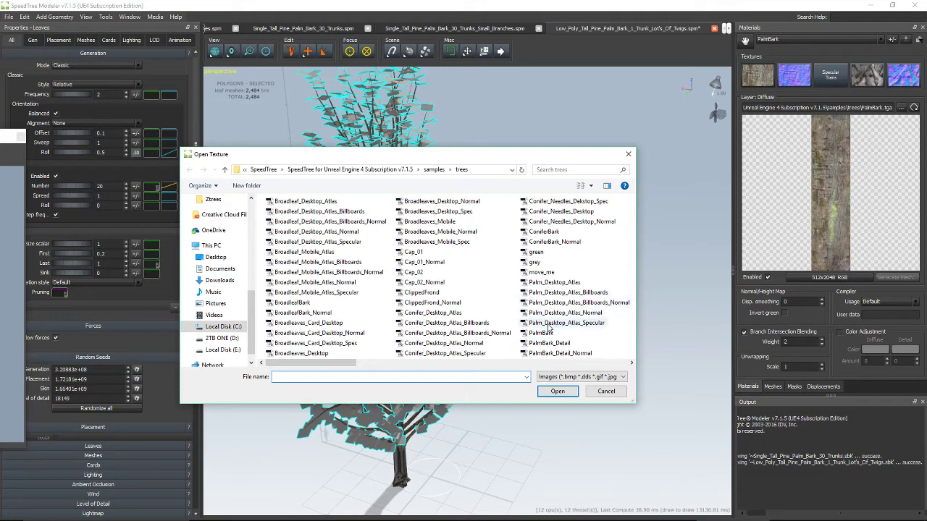
{"action": "left_click", "coordinate": [551, 283]}
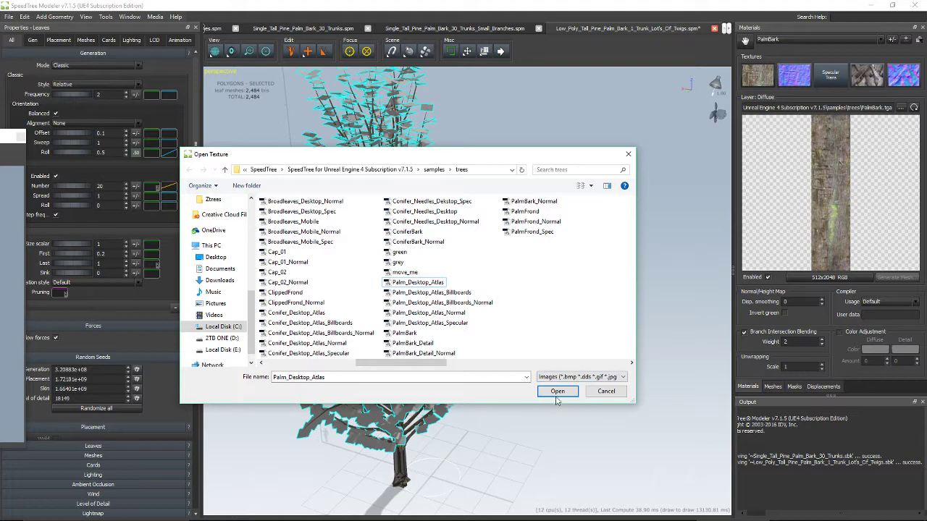
{"action": "double_click", "coordinate": [534, 216]}
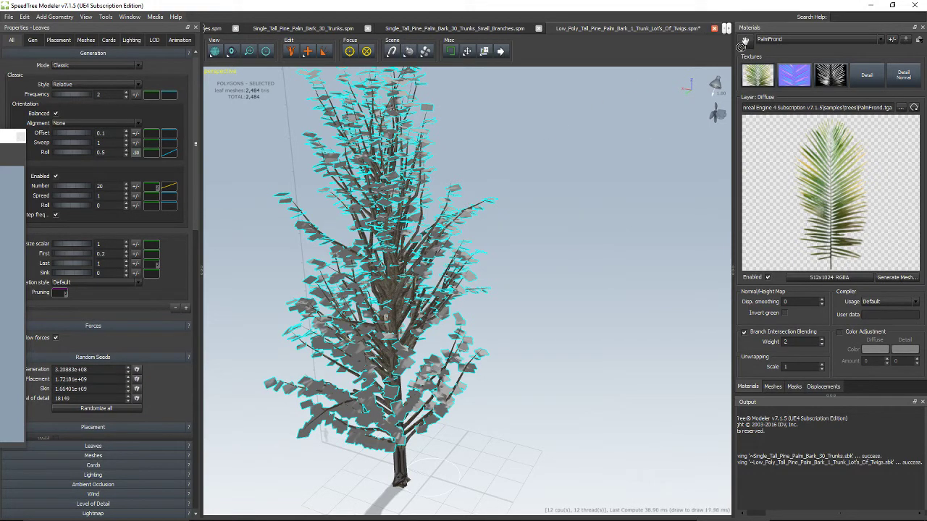
Step: Try applying the PalmFrond material to the trunk, check the tree up close and undo the assignment
{"action": "left_click_drag", "start_coordinate": [745, 42], "coordinate": [398, 467]}
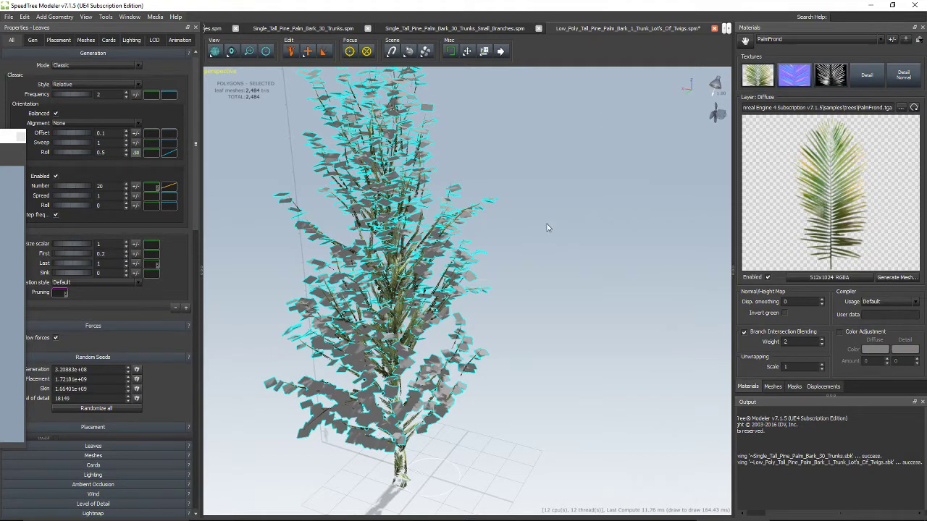
{"action": "scroll", "coordinate": [497, 295], "scroll_direction": "up", "scroll_amount": 10}
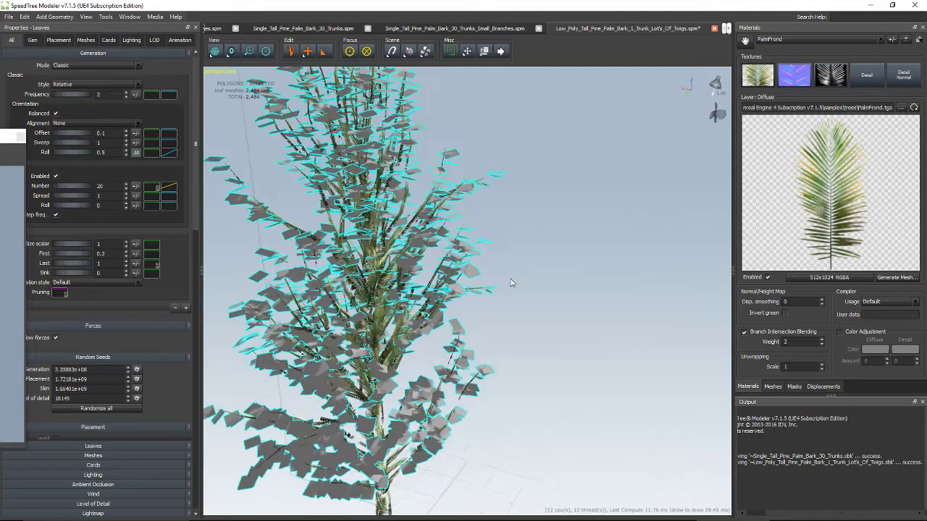
{"action": "scroll", "coordinate": [510, 276], "scroll_direction": "down", "scroll_amount": 10}
{"action": "left_click_drag", "start_coordinate": [503, 401], "coordinate": [524, 316]}
{"action": "scroll", "coordinate": [525, 319], "scroll_direction": "up", "scroll_amount": 5}
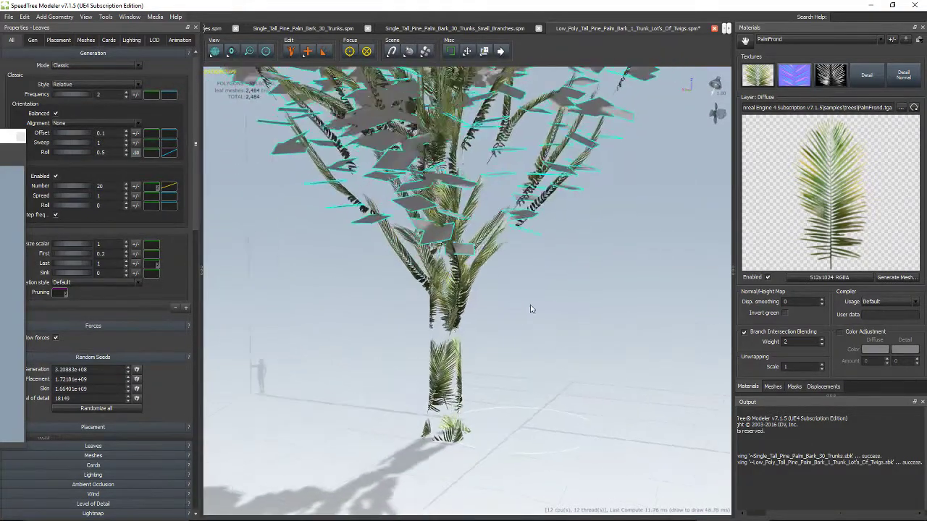
{"action": "left_click_drag", "start_coordinate": [587, 291], "coordinate": [547, 333]}
{"action": "key", "text": "ctrl+z"}
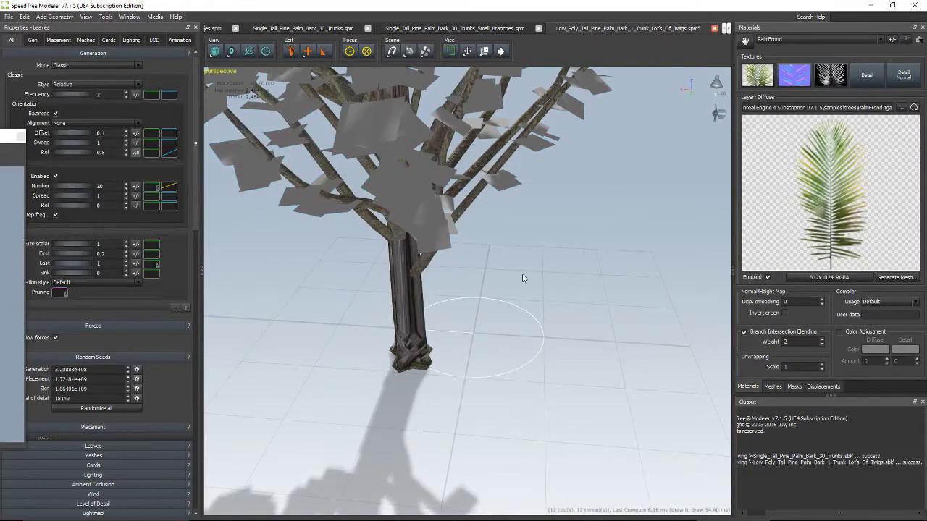
Step: Apply the PalmFrond material to the leaf meshes on the twigs
{"action": "middle_click_drag", "start_coordinate": [524, 278], "coordinate": [522, 328]}
{"action": "scroll", "coordinate": [521, 323], "scroll_direction": "down", "scroll_amount": 6}
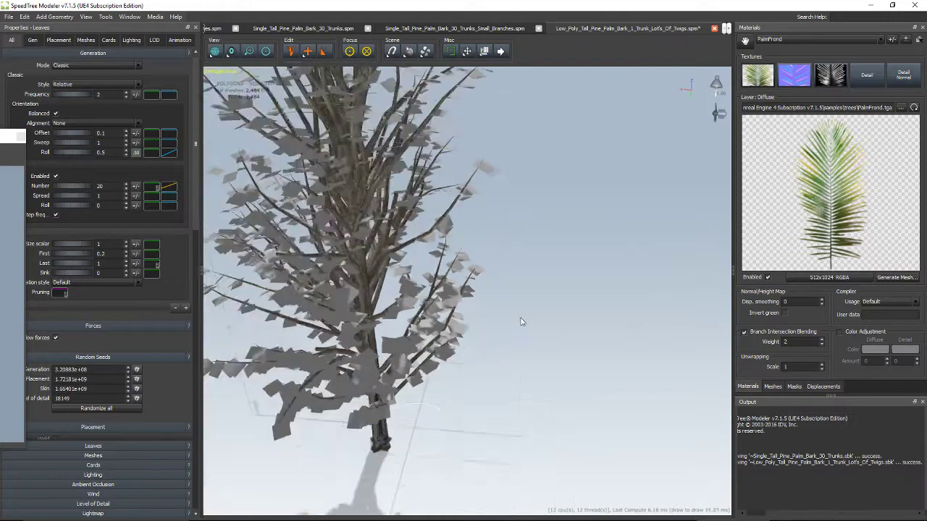
{"action": "scroll", "coordinate": [520, 322], "scroll_direction": "down", "scroll_amount": 3}
{"action": "scroll", "coordinate": [506, 310], "scroll_direction": "up", "scroll_amount": 5}
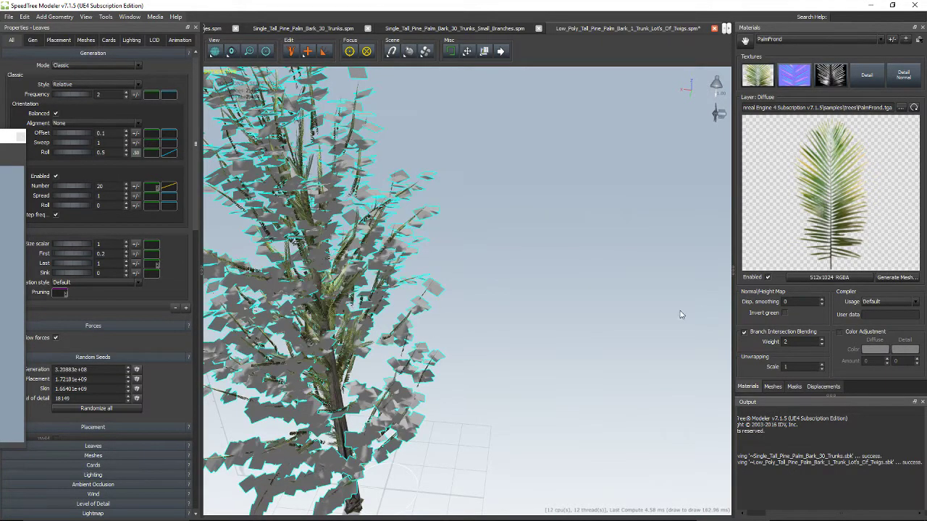
{"action": "left_click_drag", "start_coordinate": [681, 313], "coordinate": [684, 260]}
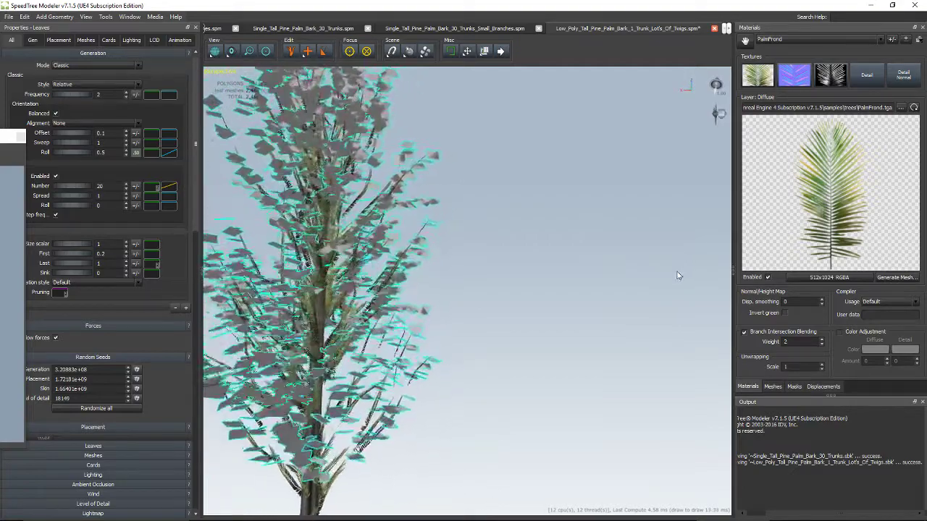
{"action": "left_click_drag", "start_coordinate": [679, 317], "coordinate": [631, 285]}
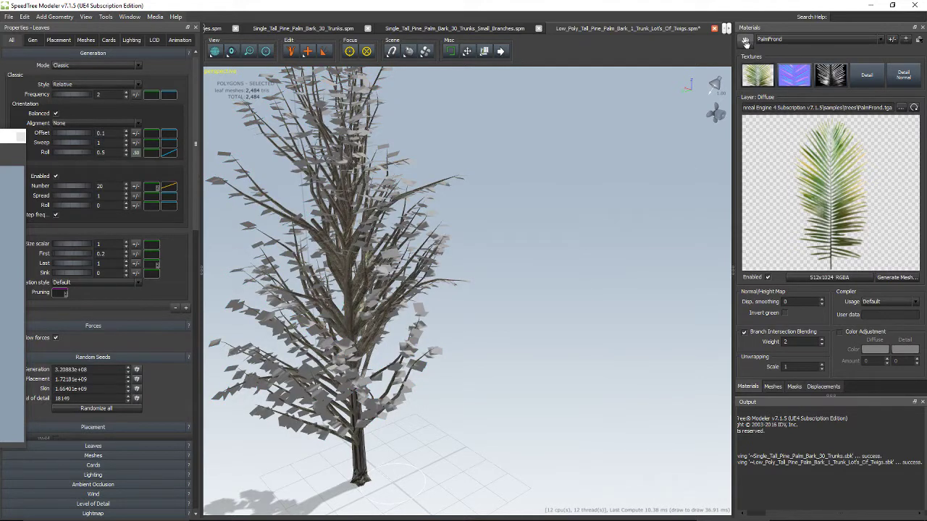
{"action": "left_click_drag", "start_coordinate": [746, 42], "coordinate": [250, 121]}
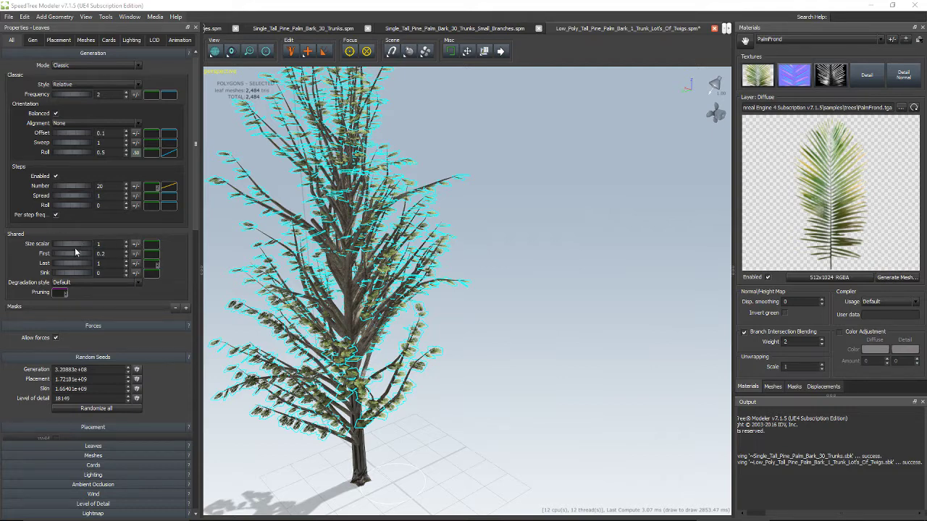
Step: Set the leaves' size scalar to 3.286, orientation offset to 1.26 and sweep to 2.88
{"action": "left_click", "coordinate": [127, 243]}
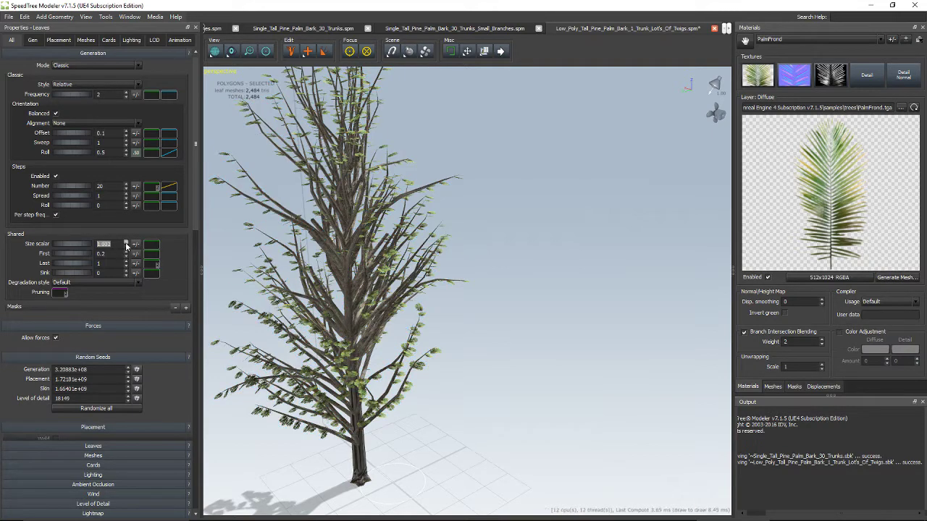
{"action": "left_click_drag", "start_coordinate": [80, 246], "coordinate": [190, 262]}
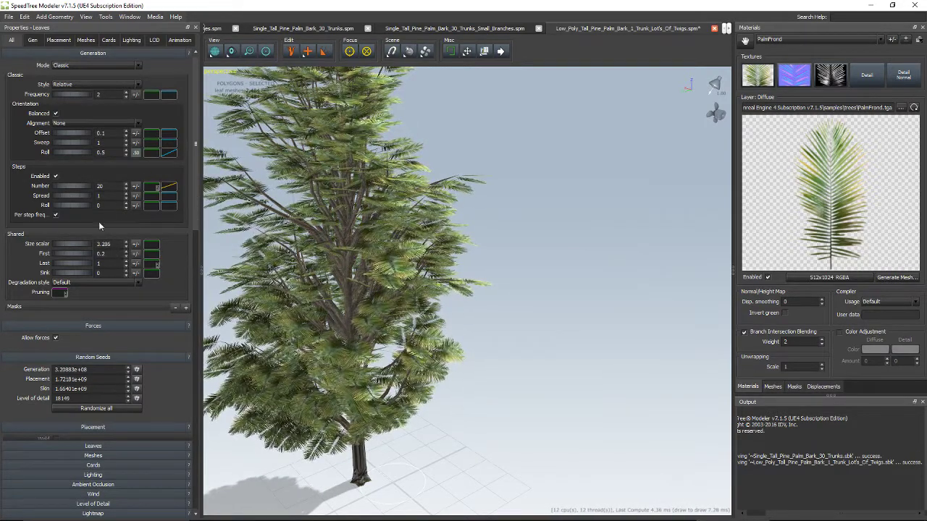
{"action": "left_click_drag", "start_coordinate": [75, 133], "coordinate": [123, 142]}
Step: Examine the foliage on the tree from several angles and distances
{"action": "left_click_drag", "start_coordinate": [440, 252], "coordinate": [355, 194]}
{"action": "mouse_move", "coordinate": [227, 162]}
{"action": "left_mouse_down"}
{"action": "mouse_move", "coordinate": [311, 171]}
{"action": "mouse_move", "coordinate": [243, 169]}
{"action": "left_mouse_up"}
{"action": "left_click_drag", "start_coordinate": [299, 145], "coordinate": [293, 79]}
{"action": "scroll", "coordinate": [300, 95], "scroll_direction": "down", "scroll_amount": 3}
{"action": "left_click_drag", "start_coordinate": [270, 147], "coordinate": [492, 179]}
{"action": "left_click_drag", "start_coordinate": [644, 178], "coordinate": [637, 260]}
{"action": "scroll", "coordinate": [635, 201], "scroll_direction": "down", "scroll_amount": 3}
{"action": "scroll", "coordinate": [635, 203], "scroll_direction": "up", "scroll_amount": 6}
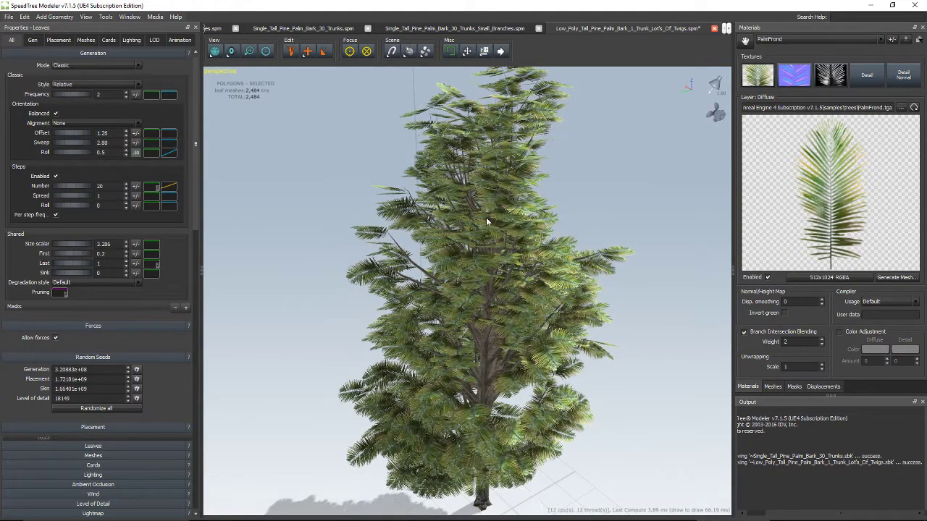
Step: Delete the leaves, Twigs and Trunk nodes in the Generation window so only the Tree node remains, and clear the window from the view
{"action": "left_click_drag", "start_coordinate": [0, 160], "coordinate": [657, 205]}
{"action": "key", "text": "Delete"}
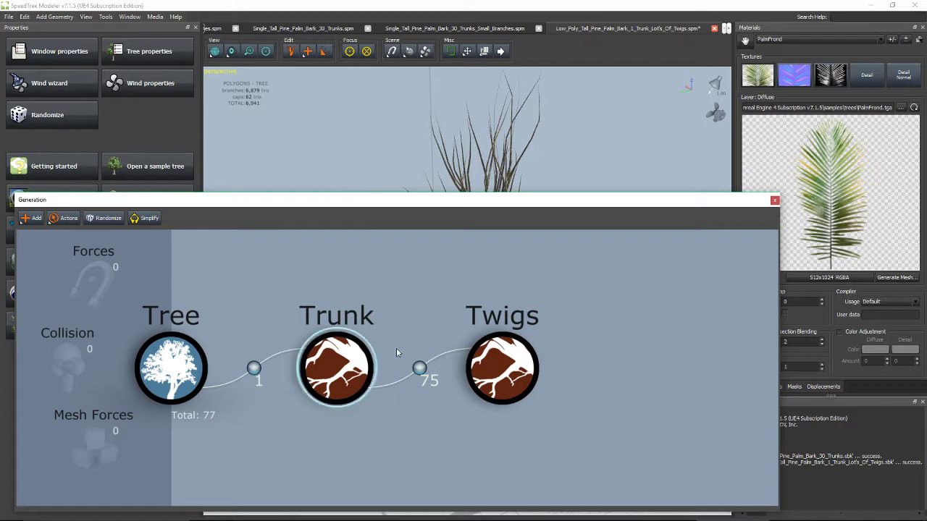
{"action": "left_click", "coordinate": [498, 362]}
{"action": "key", "text": "Delete"}
{"action": "left_click", "coordinate": [340, 375]}
{"action": "key", "text": "Delete"}
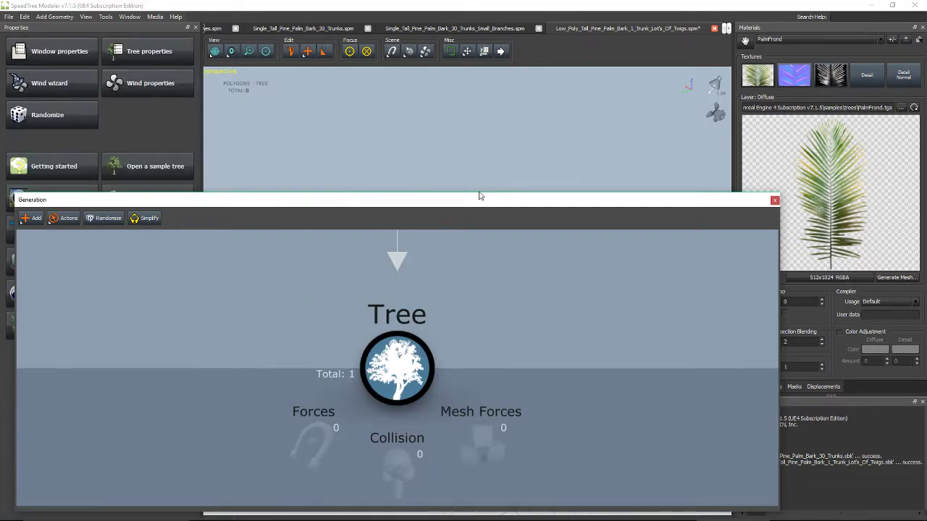
{"action": "left_click_drag", "start_coordinate": [479, 199], "coordinate": [0, 355]}
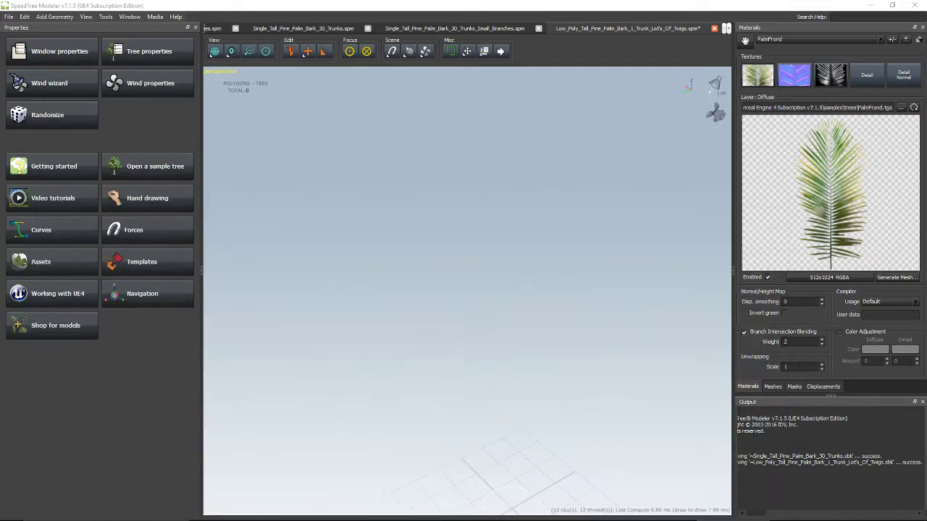
Step: Add a Palm 2 trunk to the empty Tree node as the base of the new tree
{"action": "right_click", "coordinate": [461, 388]}
{"action": "left_click", "coordinate": [373, 413]}
{"action": "middle_click_drag", "start_coordinate": [374, 413], "coordinate": [420, 310]}
{"action": "right_click", "coordinate": [411, 330]}
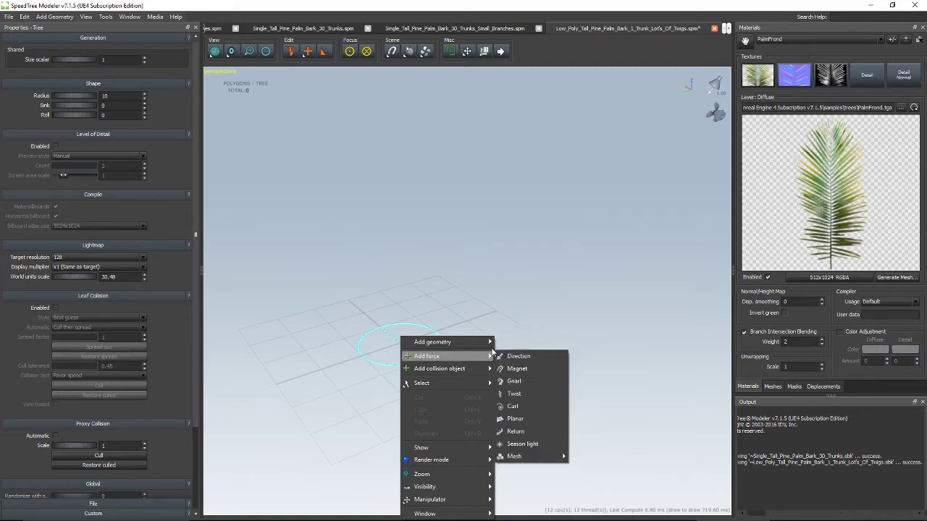
{"action": "mouse_move", "coordinate": [467, 345]}
{"action": "mouse_move", "coordinate": [541, 344]}
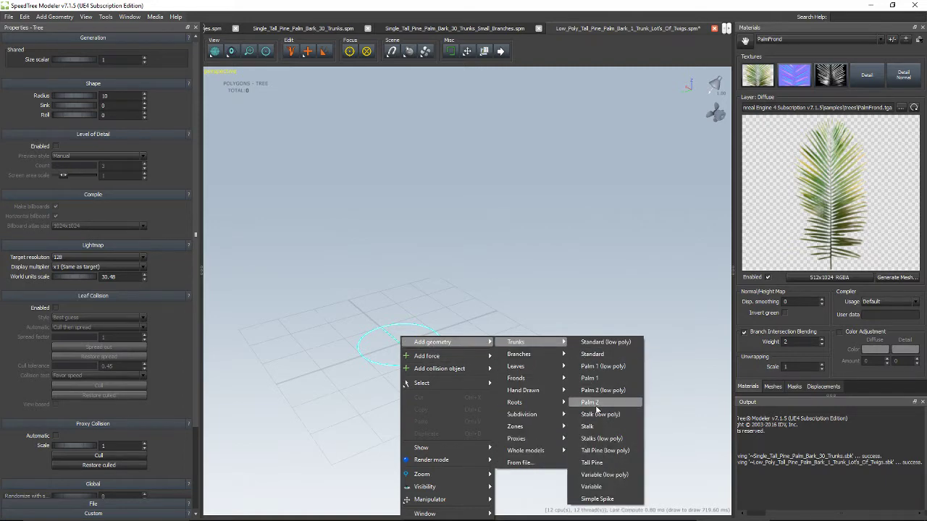
{"action": "left_click", "coordinate": [596, 404]}
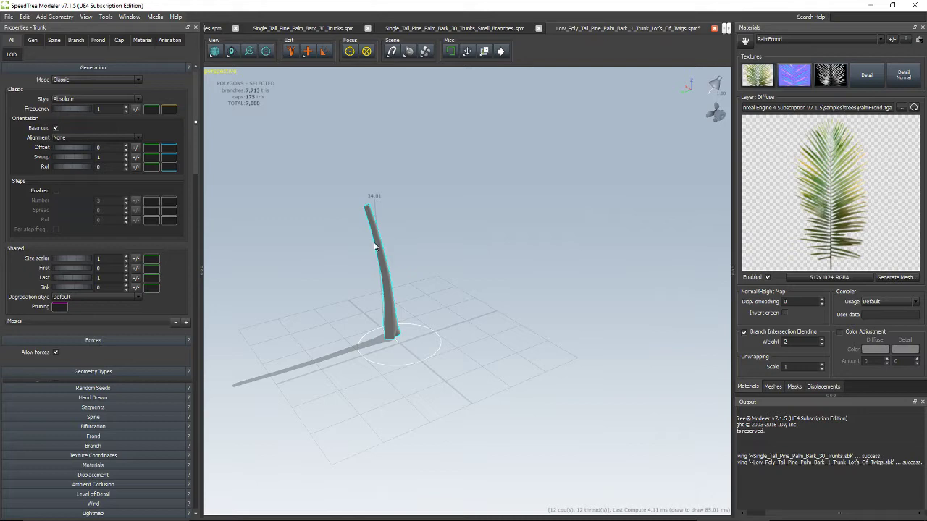
Step: Add Standard branch geometry to the selected trunk
{"action": "right_click", "coordinate": [378, 242]}
{"action": "mouse_move", "coordinate": [434, 245]}
{"action": "mouse_move", "coordinate": [514, 269]}
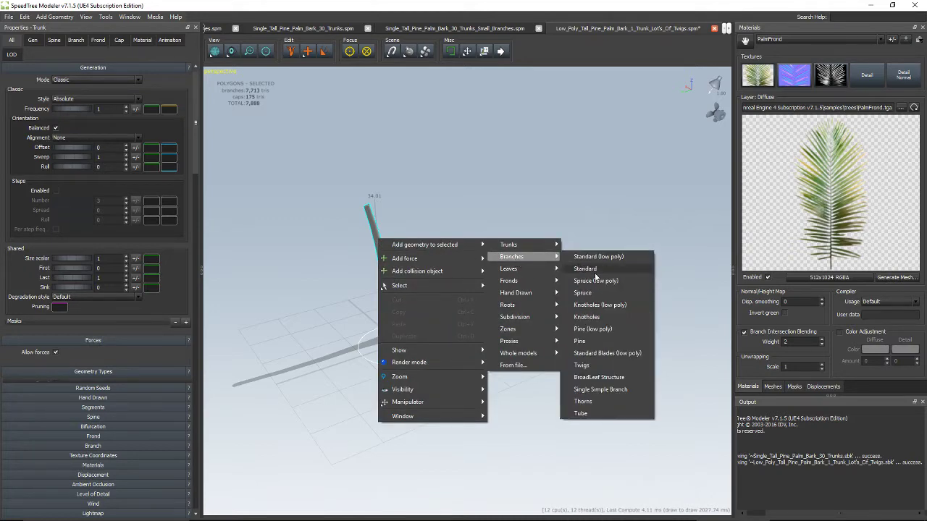
{"action": "left_click", "coordinate": [585, 268]}
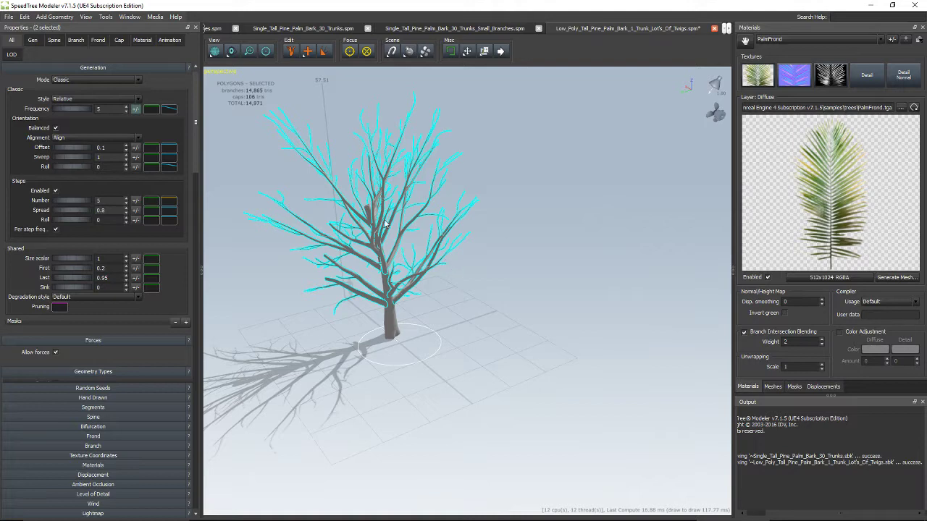
Step: Add Sky Sensitive, Individual Leaves to the selected branches
{"action": "right_click", "coordinate": [391, 167]}
{"action": "mouse_move", "coordinate": [399, 171]}
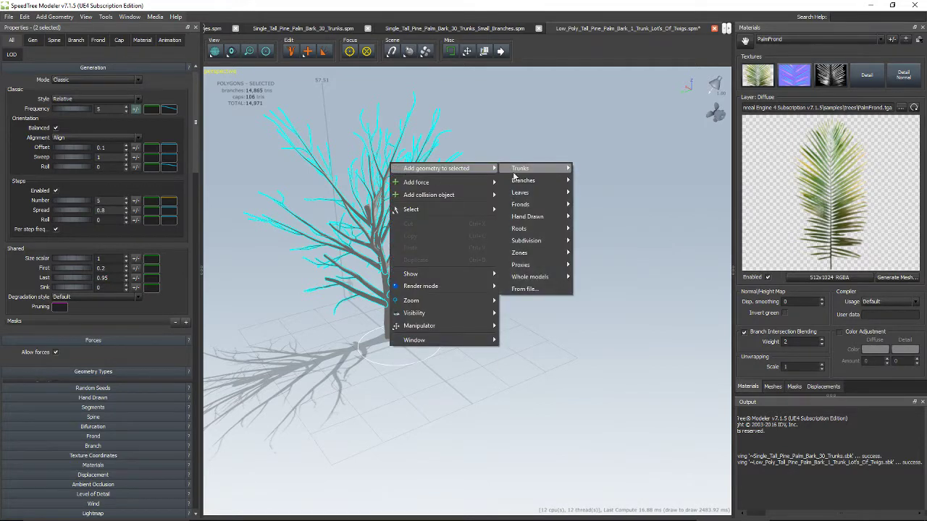
{"action": "mouse_move", "coordinate": [538, 169]}
{"action": "mouse_move", "coordinate": [534, 194]}
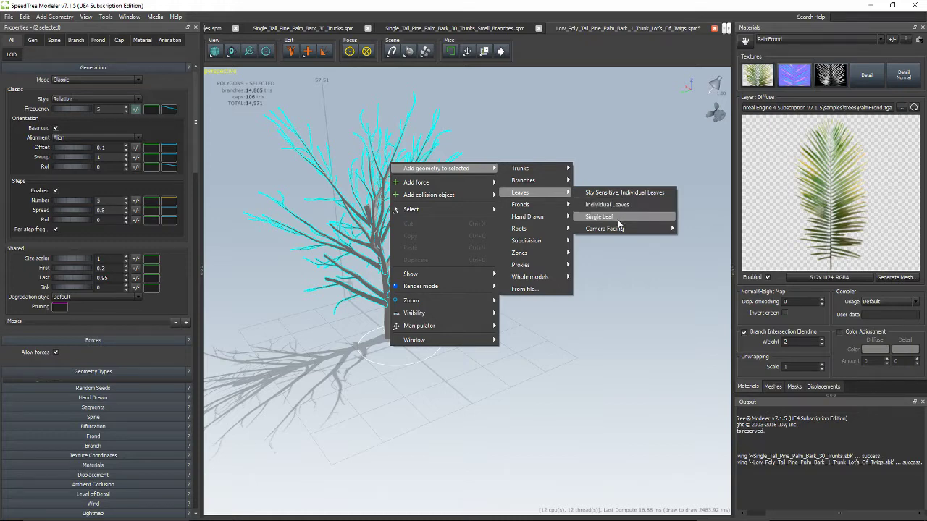
{"action": "mouse_move", "coordinate": [617, 229]}
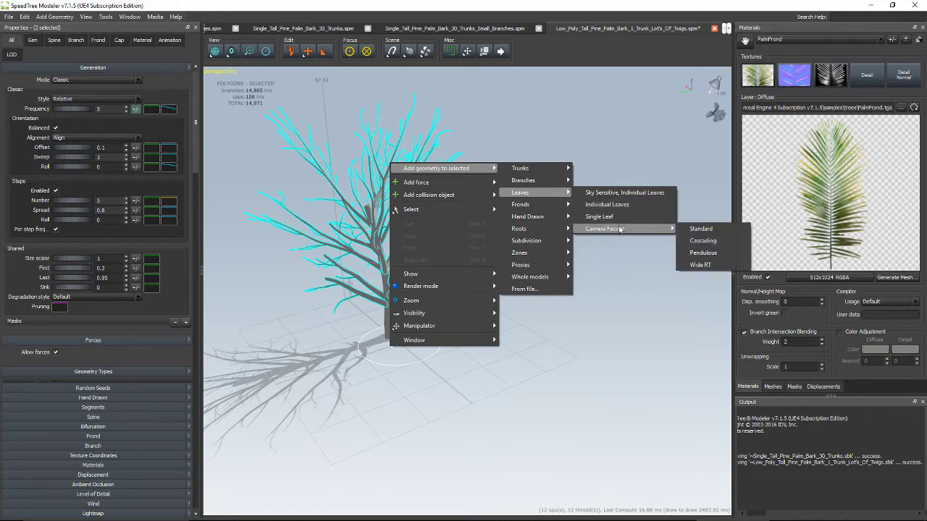
{"action": "left_click", "coordinate": [628, 194]}
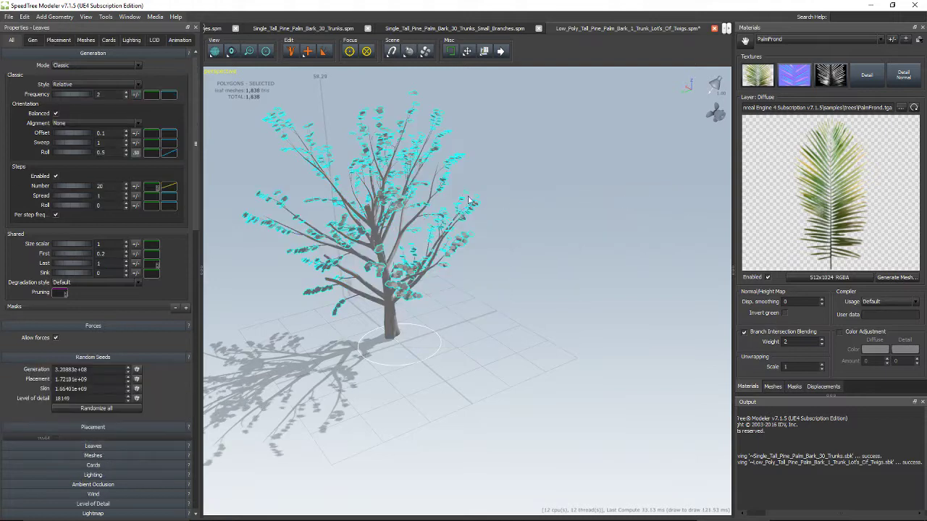
Step: Load the Broadleaves_Desktop texture as a new material and apply it to the leaf meshes
{"action": "left_click", "coordinate": [906, 42]}
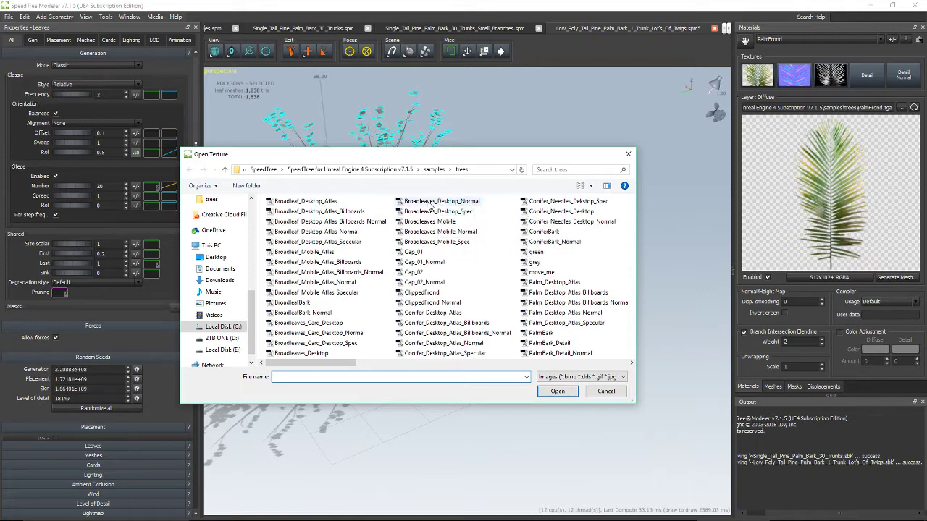
{"action": "double_click", "coordinate": [300, 354]}
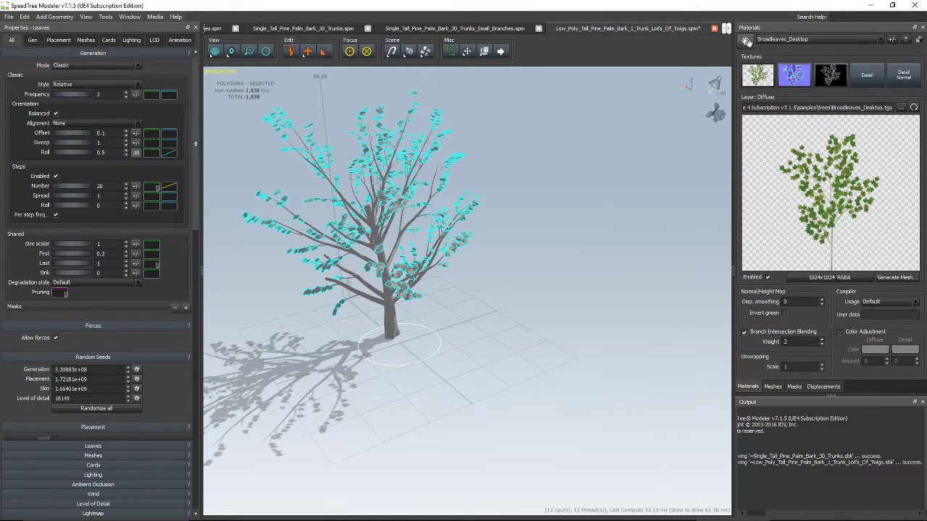
{"action": "left_click_drag", "start_coordinate": [746, 40], "coordinate": [364, 131]}
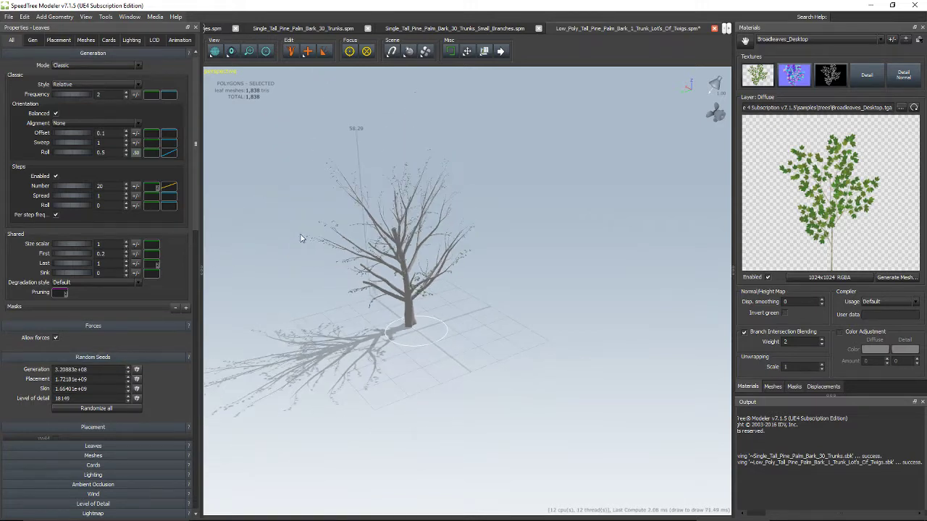
Step: Select the leaves on the tree and set their size scalar to 6
{"action": "scroll", "coordinate": [304, 237], "scroll_direction": "up", "scroll_amount": 5}
{"action": "left_click_drag", "start_coordinate": [474, 280], "coordinate": [410, 260]}
{"action": "middle_click_drag", "start_coordinate": [409, 260], "coordinate": [581, 297]}
{"action": "left_click_drag", "start_coordinate": [581, 296], "coordinate": [298, 345]}
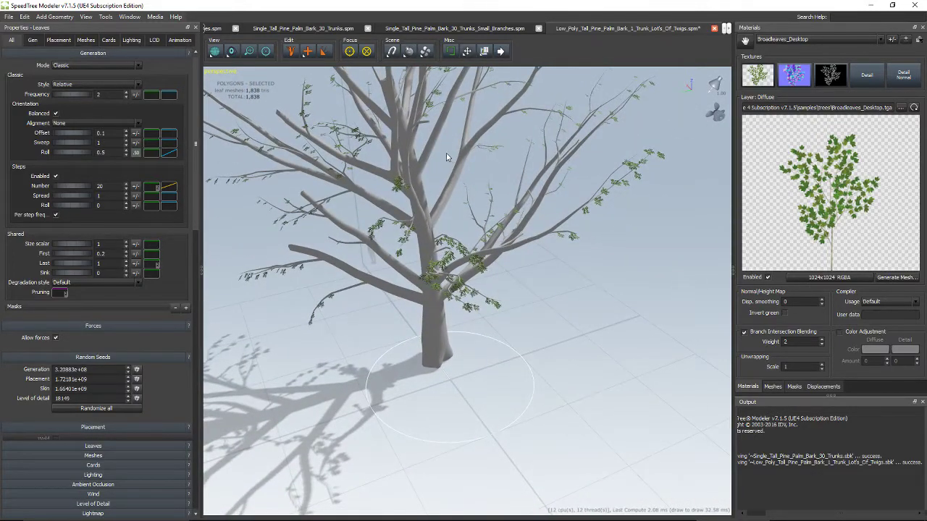
{"action": "left_click", "coordinate": [305, 118]}
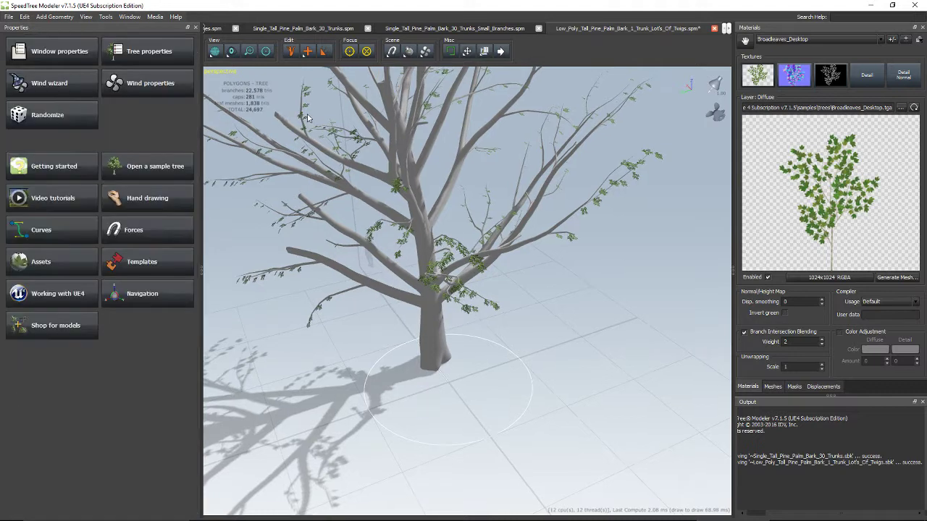
{"action": "left_click_drag", "start_coordinate": [568, 430], "coordinate": [548, 404]}
{"action": "left_click", "coordinate": [469, 262]}
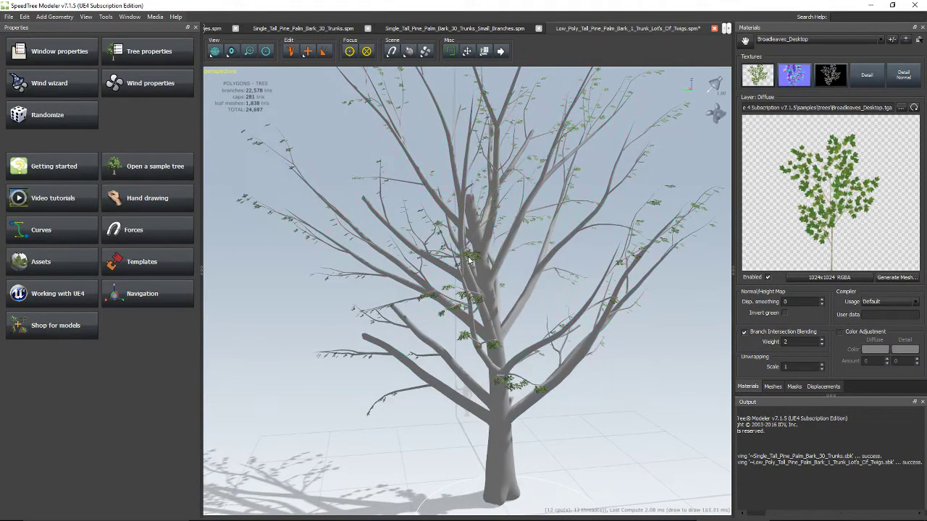
{"action": "left_click", "coordinate": [471, 257]}
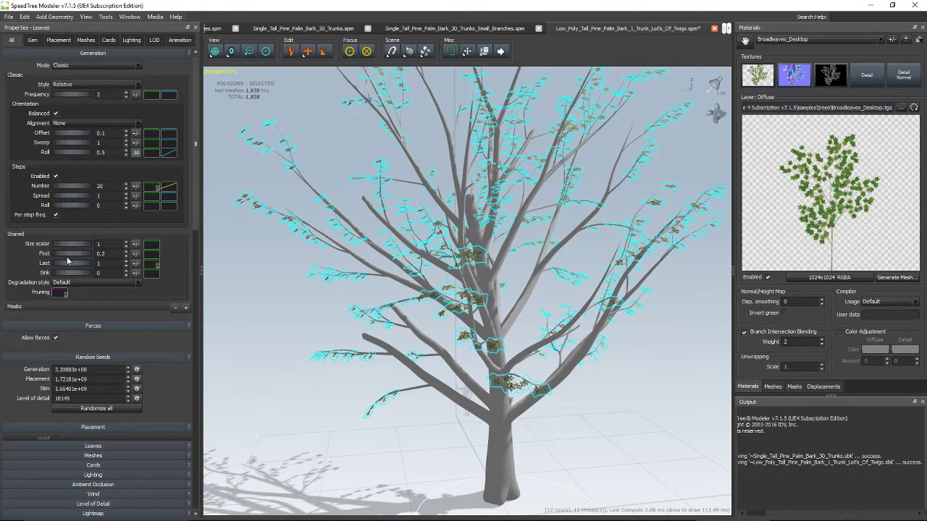
{"action": "left_click_drag", "start_coordinate": [70, 246], "coordinate": [485, 388]}
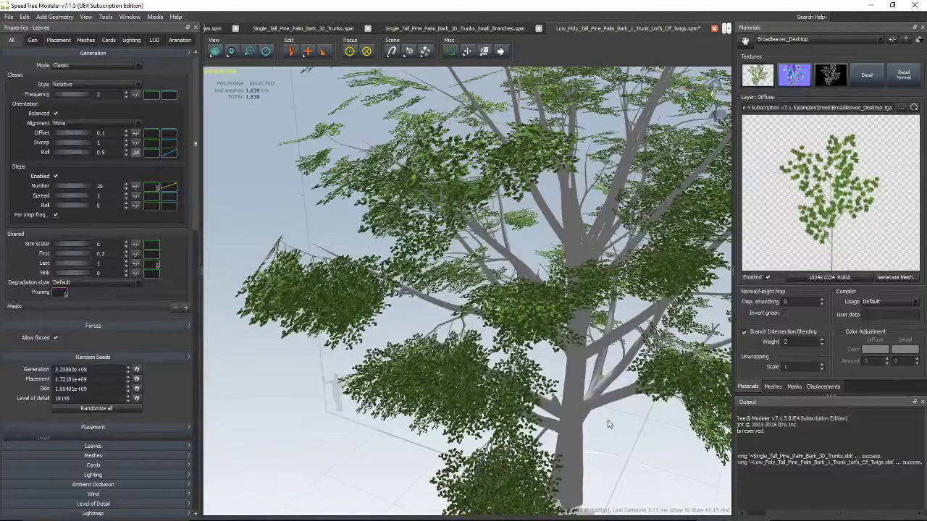
Step: Load the BroadleafBark texture as a new material and apply it to the branches and the trunk
{"action": "left_click_drag", "start_coordinate": [618, 439], "coordinate": [582, 433]}
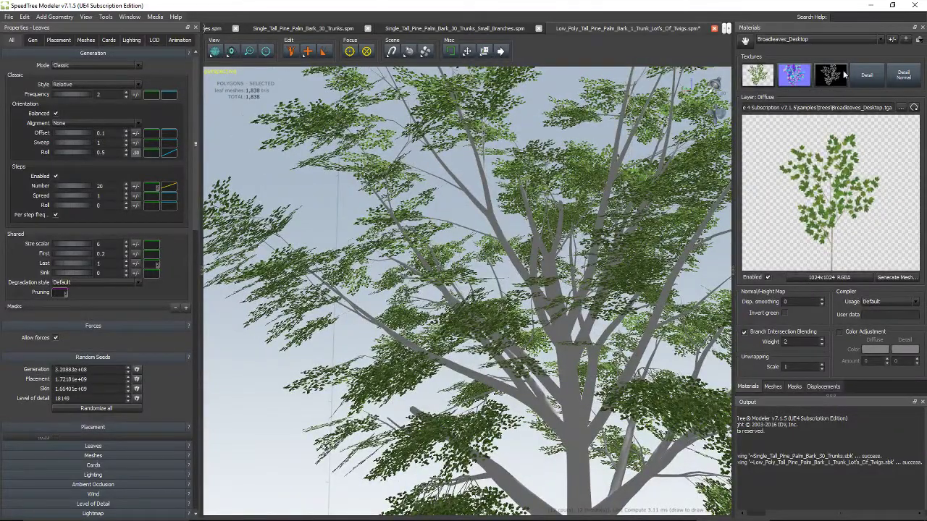
{"action": "left_click", "coordinate": [880, 37]}
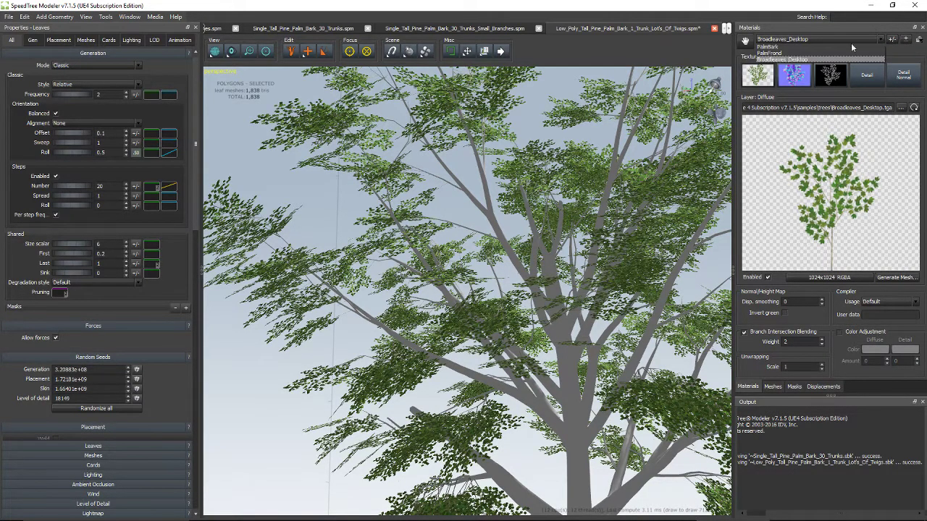
{"action": "left_click", "coordinate": [909, 42]}
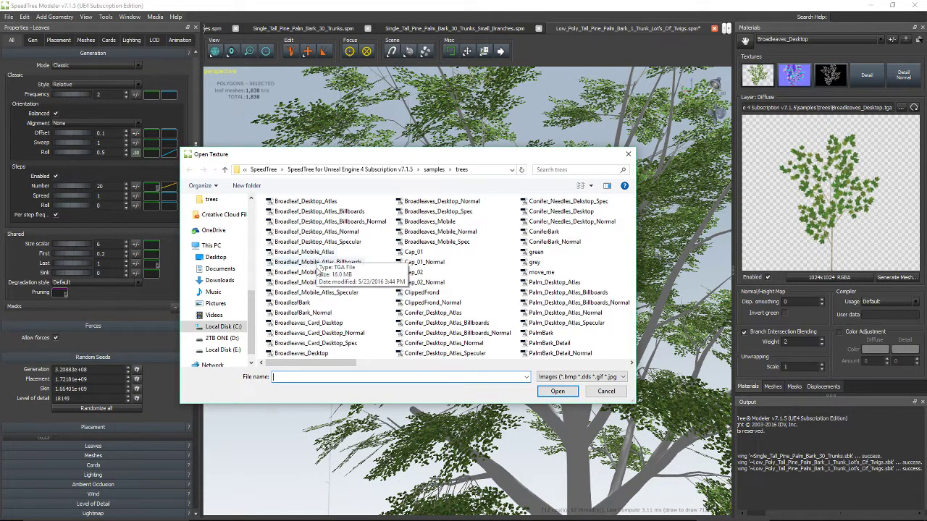
{"action": "left_click", "coordinate": [290, 303]}
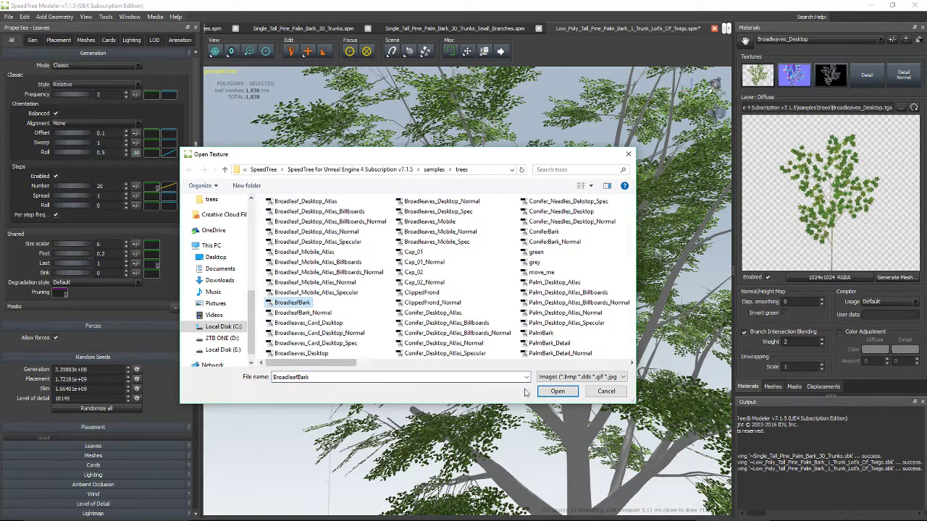
{"action": "left_click", "coordinate": [557, 391]}
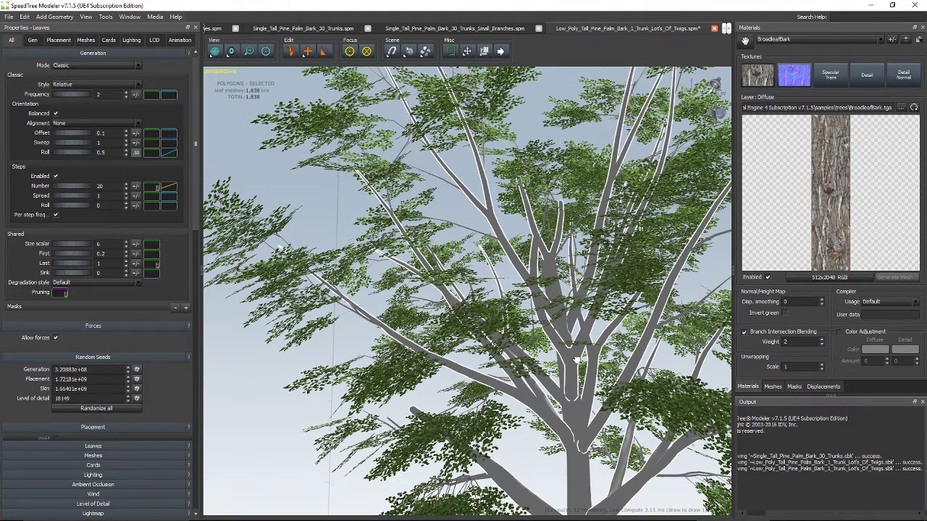
{"action": "left_click", "coordinate": [573, 359]}
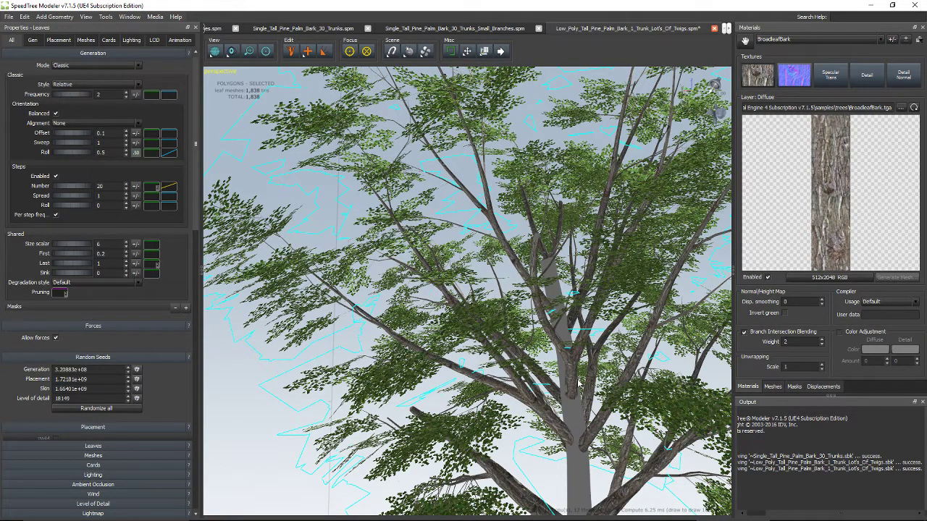
{"action": "key", "text": "ctrl+z"}
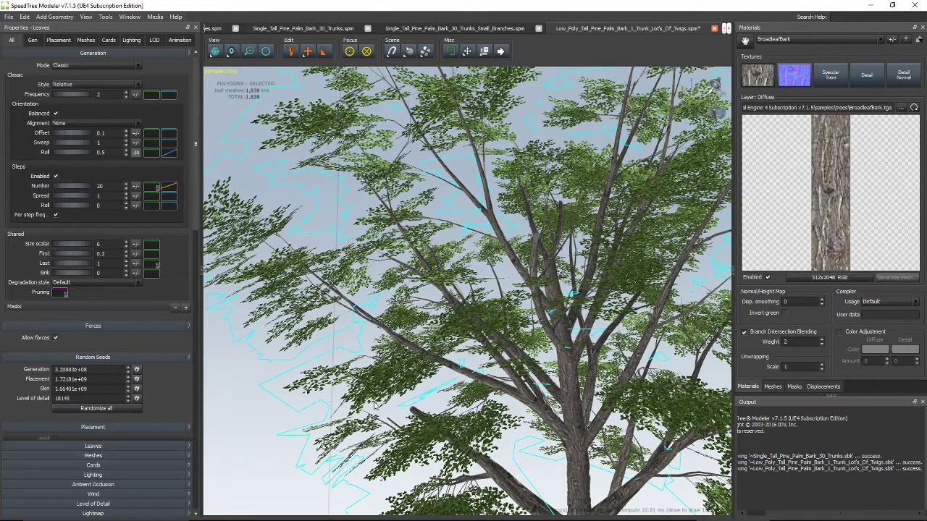
Step: Examine the bark, the foliage and the trunk's cut top from several angles and distances
{"action": "scroll", "coordinate": [344, 408], "scroll_direction": "down", "scroll_amount": 5}
{"action": "left_click_drag", "start_coordinate": [229, 396], "coordinate": [623, 482]}
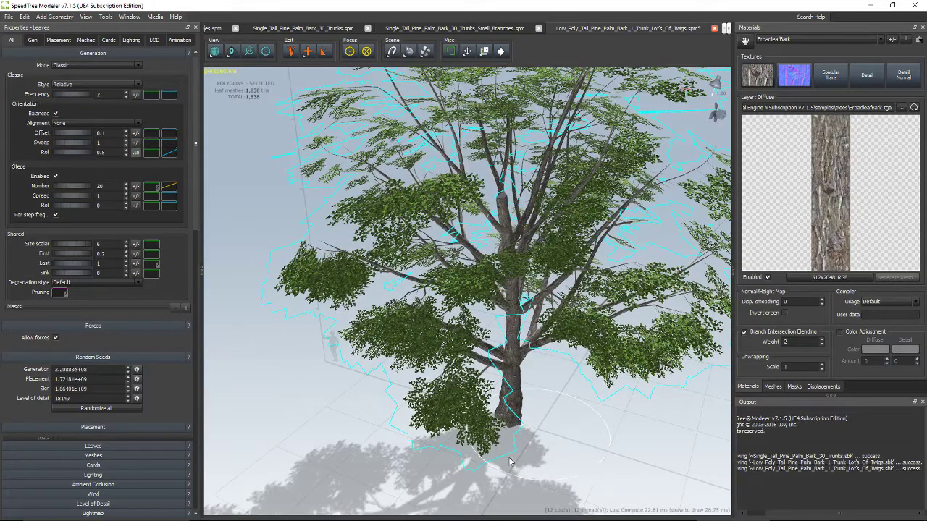
{"action": "scroll", "coordinate": [505, 458], "scroll_direction": "up", "scroll_amount": 6}
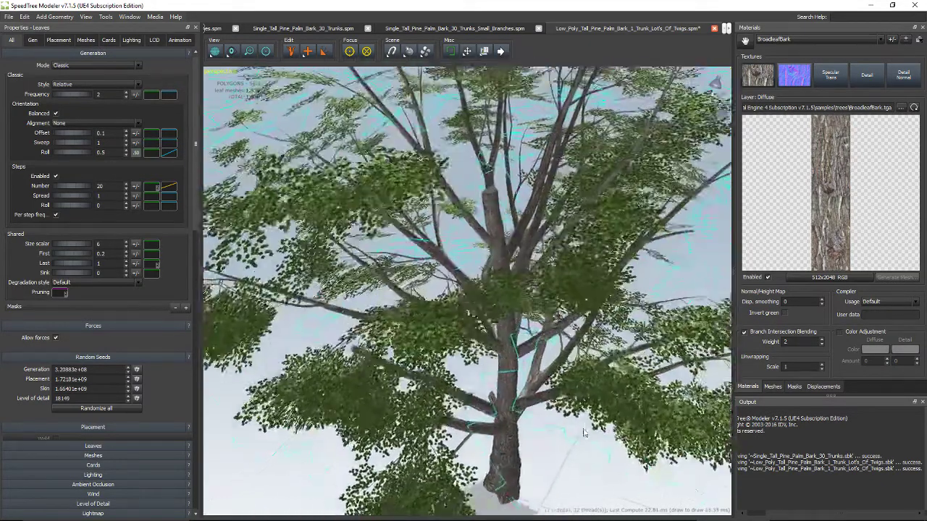
{"action": "left_click_drag", "start_coordinate": [584, 432], "coordinate": [433, 327]}
{"action": "left_click_drag", "start_coordinate": [446, 379], "coordinate": [466, 357]}
{"action": "scroll", "coordinate": [464, 362], "scroll_direction": "up", "scroll_amount": 3}
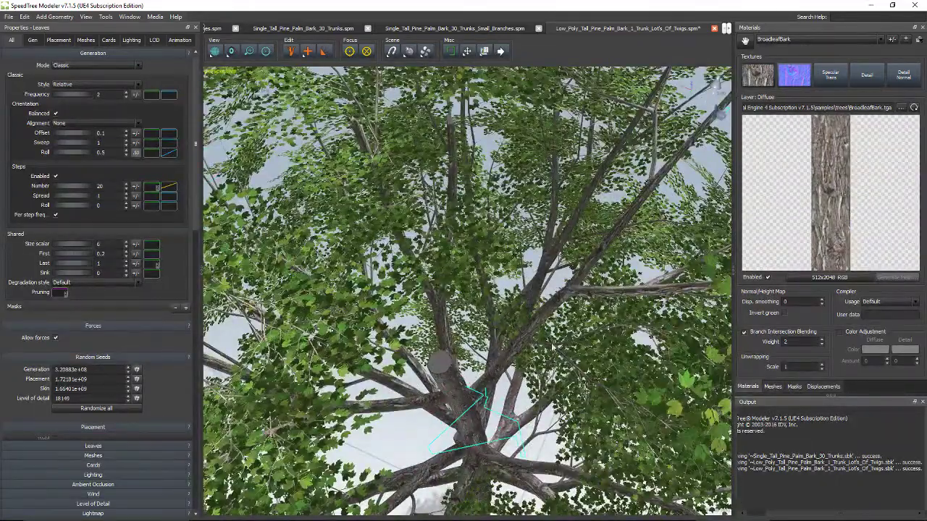
{"action": "scroll", "coordinate": [463, 389], "scroll_direction": "up", "scroll_amount": 2}
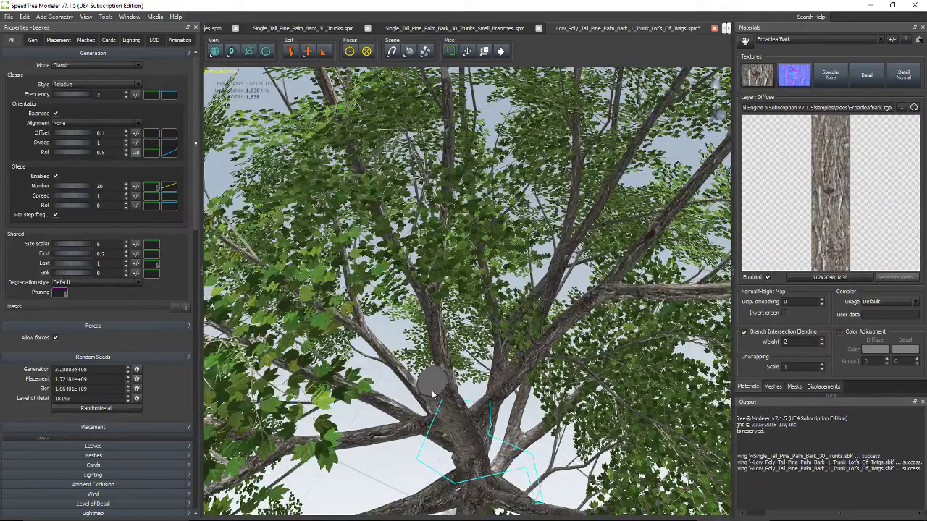
{"action": "left_click_drag", "start_coordinate": [397, 476], "coordinate": [473, 368]}
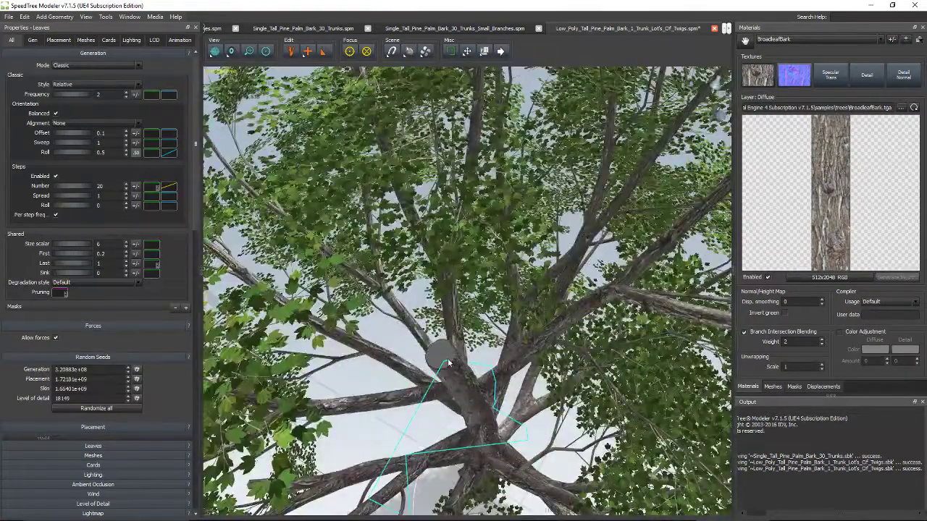
Step: Load the Cap_01 texture as a new material and apply it to the cut end cap of the trunk
{"action": "left_click", "coordinate": [908, 41]}
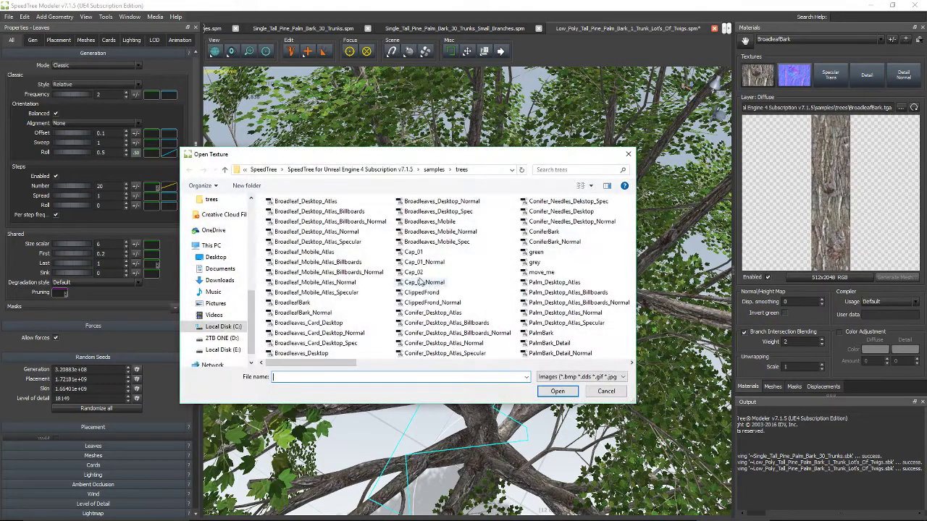
{"action": "left_click", "coordinate": [413, 252]}
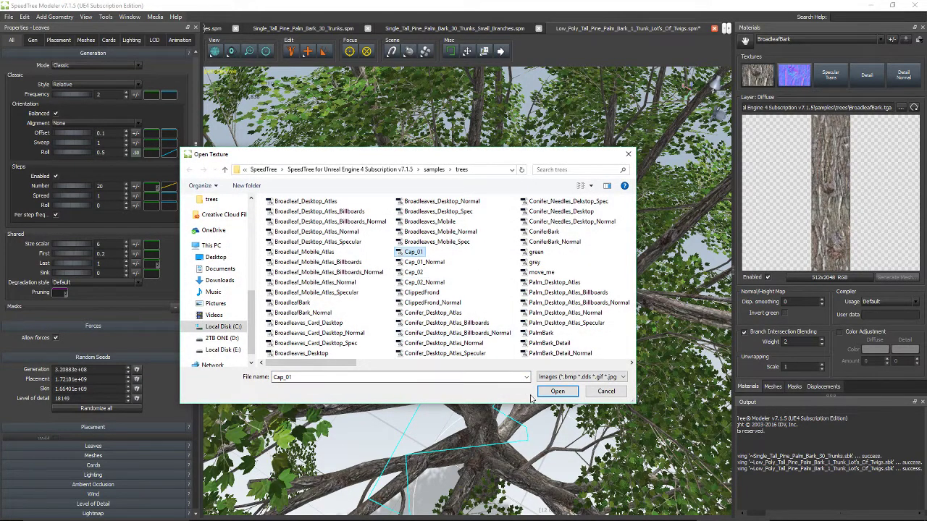
{"action": "left_click", "coordinate": [556, 392]}
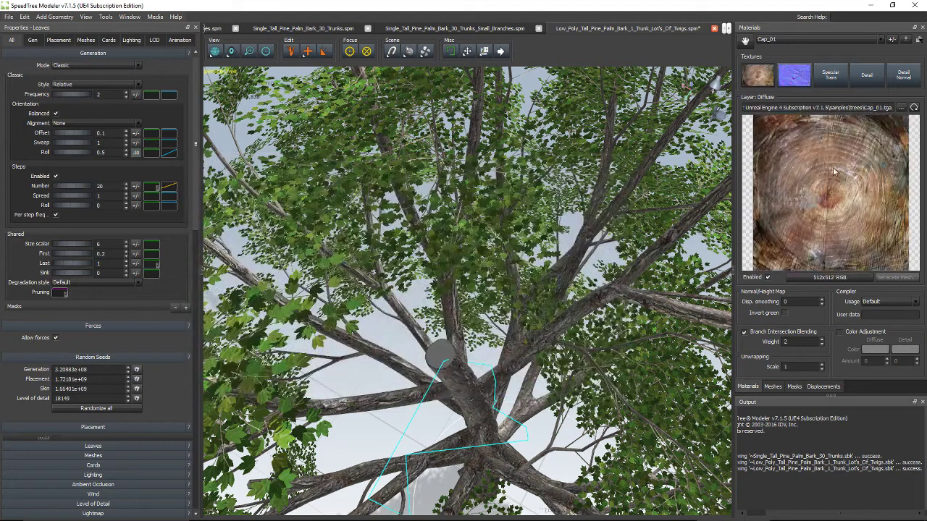
{"action": "left_click_drag", "start_coordinate": [745, 41], "coordinate": [434, 357]}
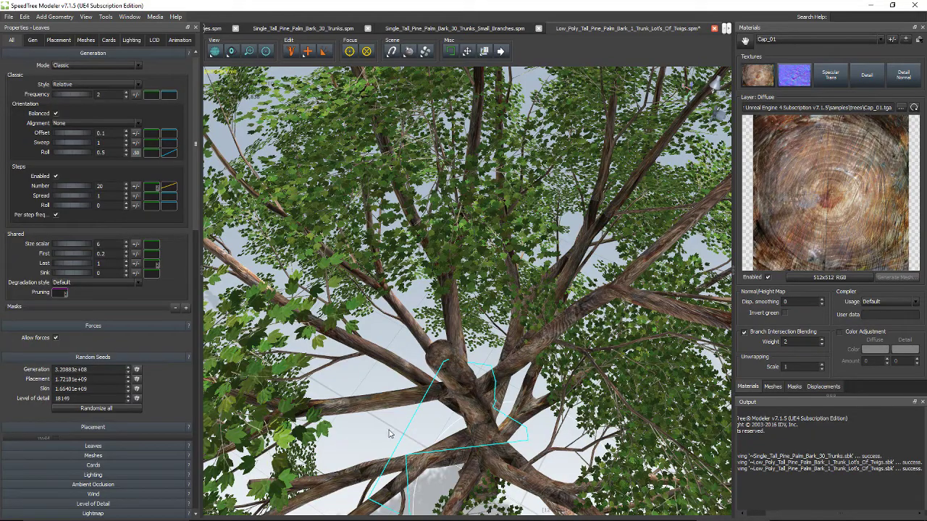
{"action": "left_click_drag", "start_coordinate": [386, 433], "coordinate": [579, 324]}
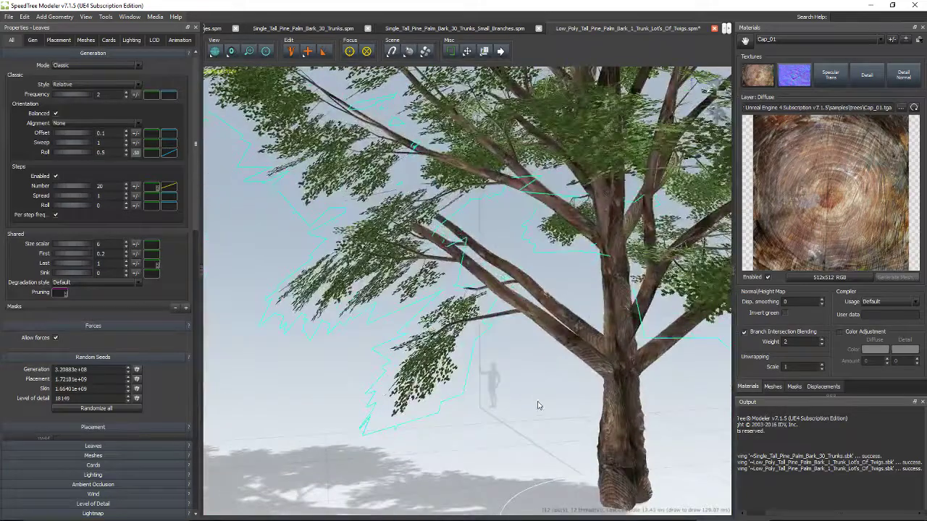
{"action": "left_click_drag", "start_coordinate": [536, 410], "coordinate": [498, 350]}
{"action": "scroll", "coordinate": [500, 348], "scroll_direction": "up", "scroll_amount": 10}
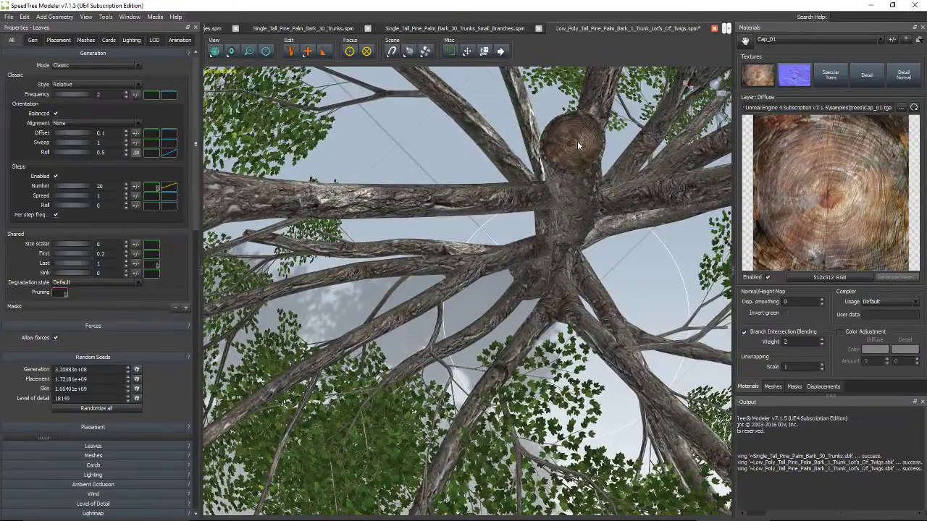
Step: Examine the cap material on the cut branch and trunk ends, and the whole tree, from several angles and distances
{"action": "left_click_drag", "start_coordinate": [456, 367], "coordinate": [459, 287]}
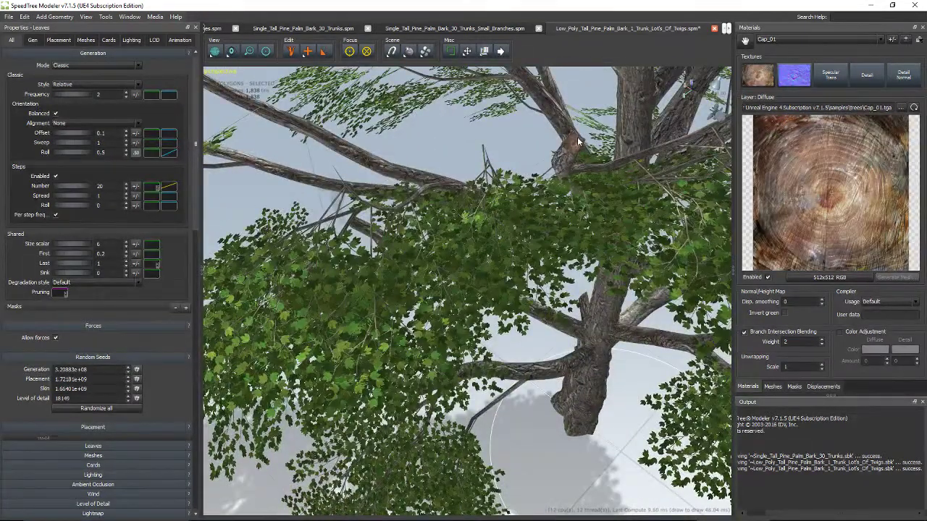
{"action": "left_click_drag", "start_coordinate": [614, 185], "coordinate": [586, 152]}
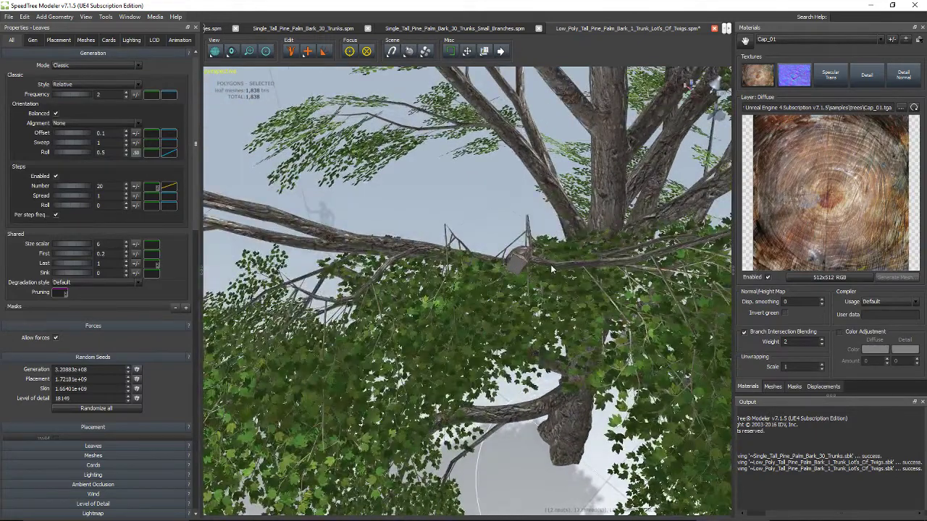
{"action": "left_click_drag", "start_coordinate": [542, 203], "coordinate": [506, 264]}
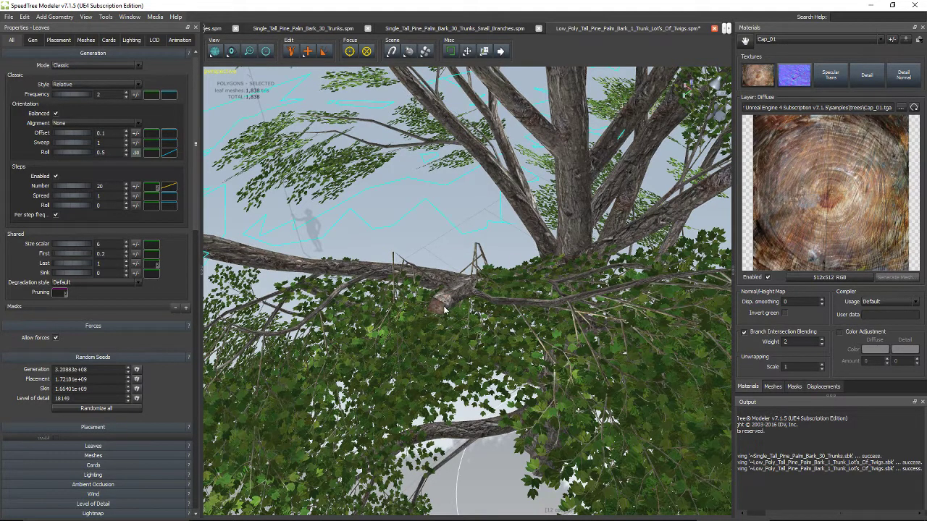
{"action": "left_click_drag", "start_coordinate": [473, 235], "coordinate": [586, 235]}
{"action": "left_click_drag", "start_coordinate": [529, 303], "coordinate": [496, 339]}
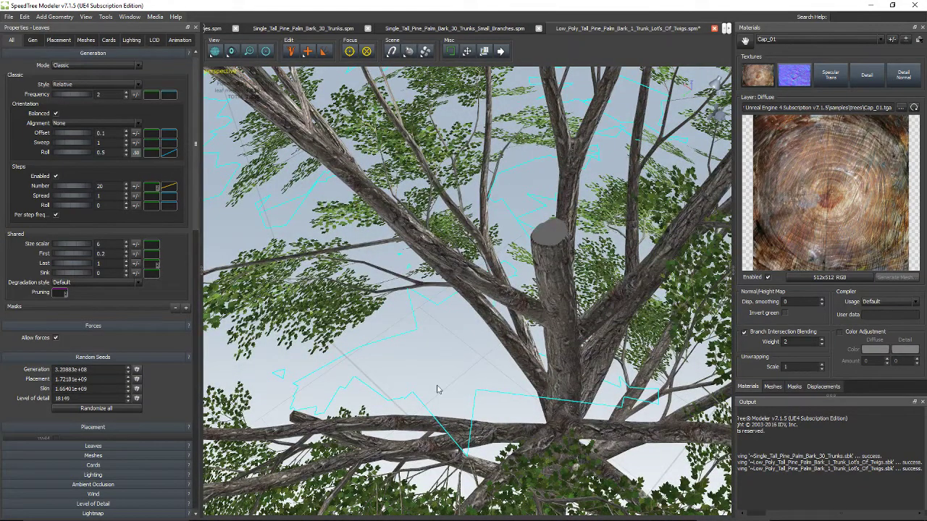
{"action": "left_click_drag", "start_coordinate": [436, 389], "coordinate": [448, 331]}
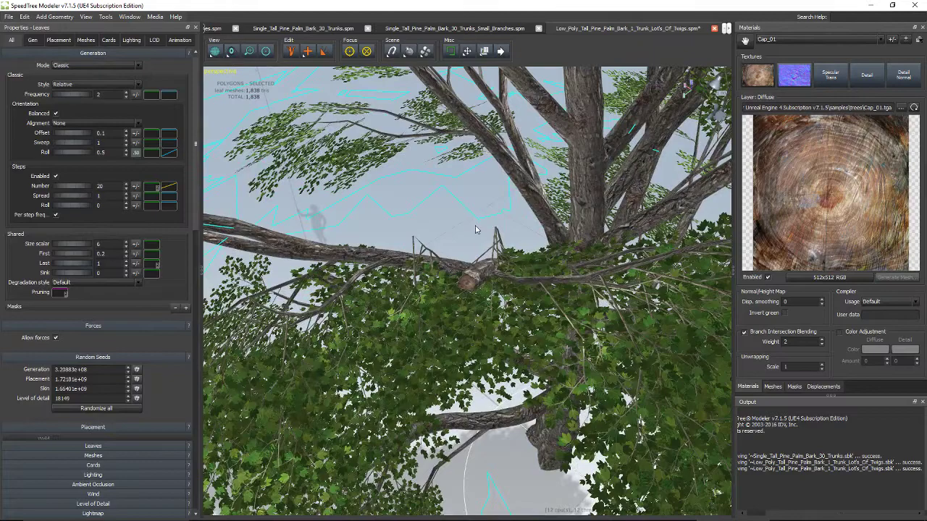
{"action": "left_click_drag", "start_coordinate": [472, 239], "coordinate": [461, 289]}
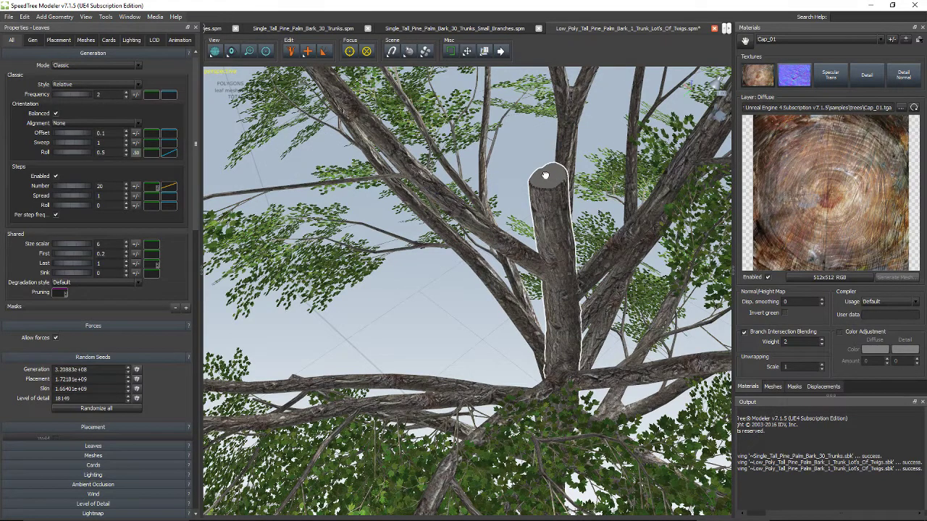
{"action": "left_click_drag", "start_coordinate": [392, 331], "coordinate": [409, 256]}
{"action": "scroll", "coordinate": [410, 254], "scroll_direction": "up", "scroll_amount": 5}
{"action": "scroll", "coordinate": [468, 285], "scroll_direction": "down", "scroll_amount": 8}
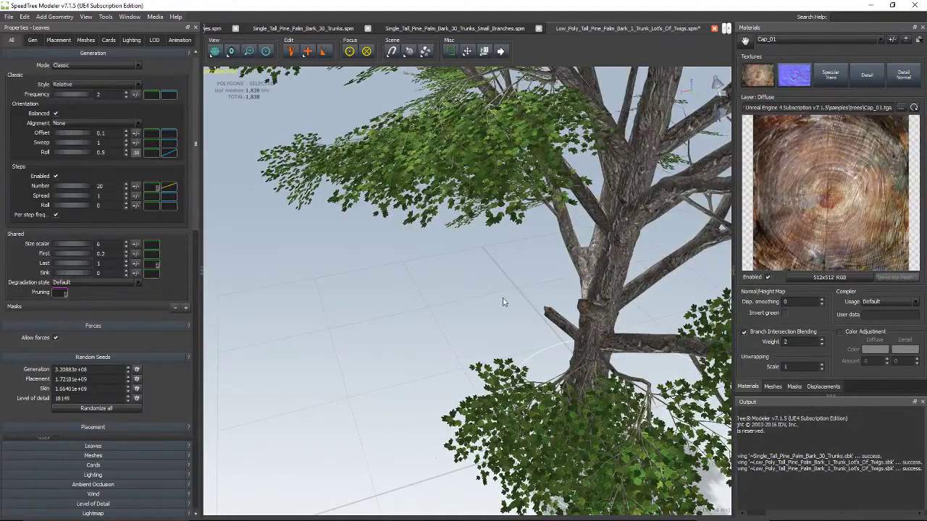
{"action": "scroll", "coordinate": [363, 316], "scroll_direction": "down", "scroll_amount": 7}
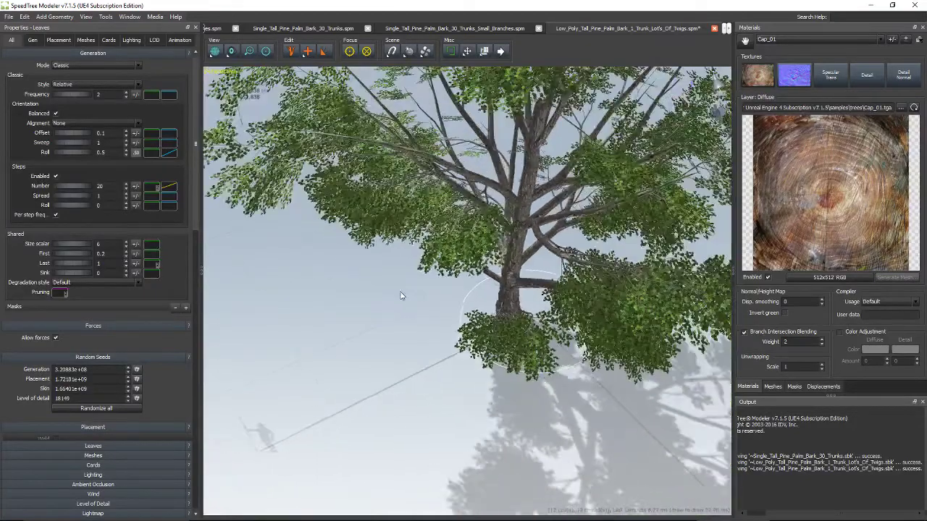
{"action": "scroll", "coordinate": [401, 295], "scroll_direction": "down", "scroll_amount": 2}
{"action": "left_click_drag", "start_coordinate": [381, 339], "coordinate": [333, 297]}
{"action": "middle_click_drag", "start_coordinate": [453, 297], "coordinate": [333, 362]}
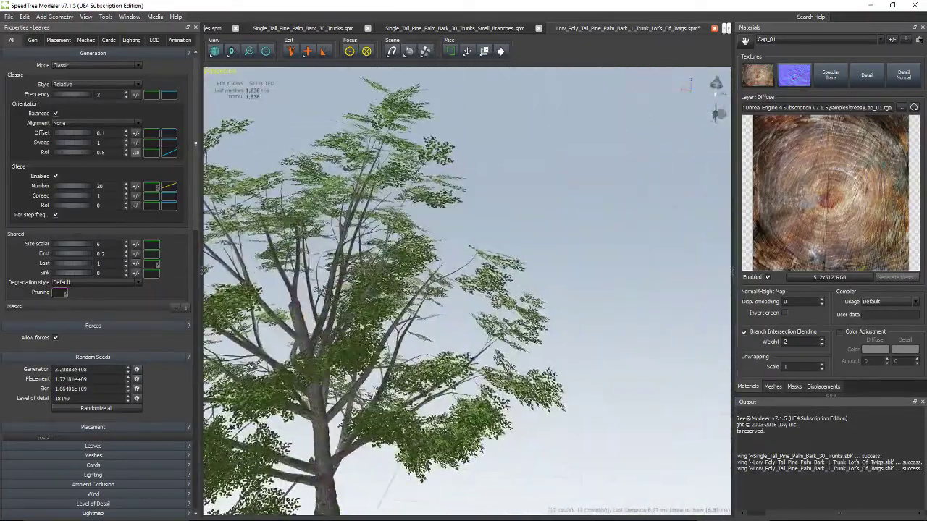
{"action": "scroll", "coordinate": [478, 326], "scroll_direction": "down", "scroll_amount": 8}
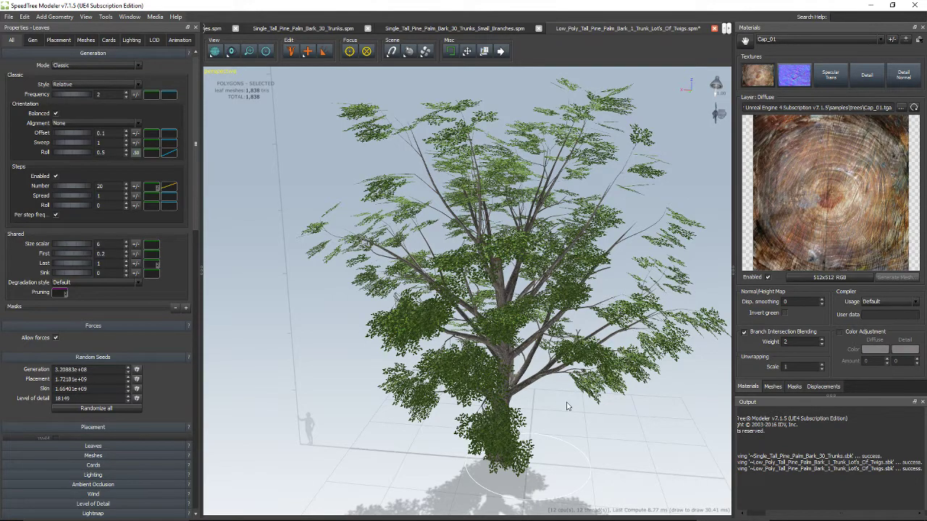
Step: Switch to node editing, select a single first-level branch on the middle of the trunk, and adjust its spine start angle
{"action": "scroll", "coordinate": [567, 406], "scroll_direction": "up", "scroll_amount": 10}
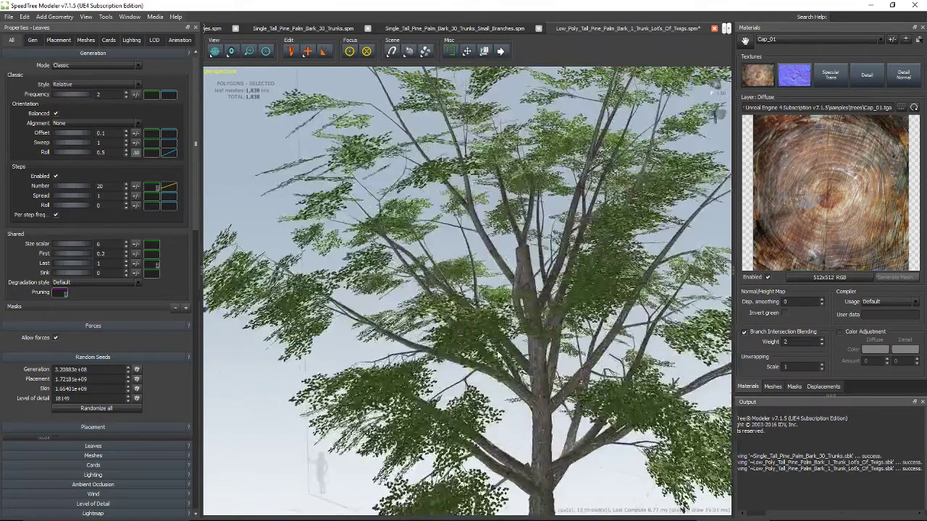
{"action": "left_click", "coordinate": [511, 386]}
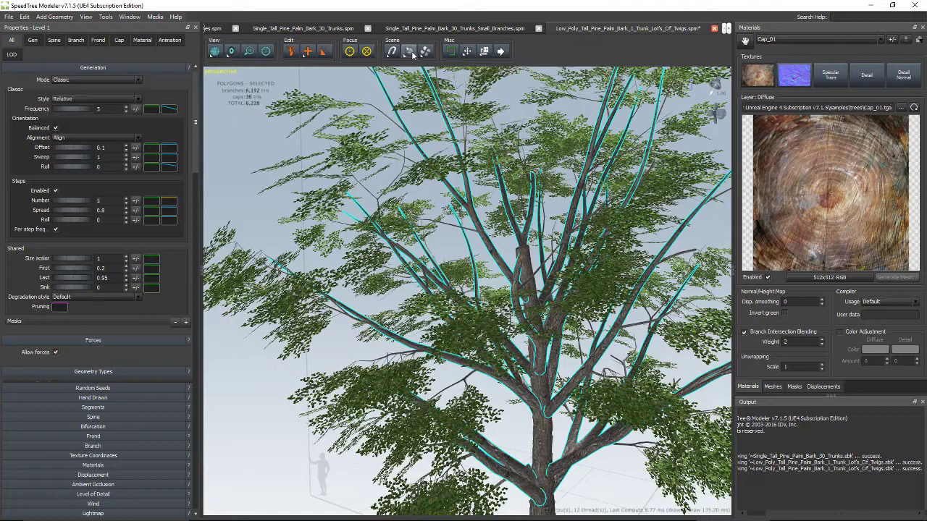
{"action": "left_click", "coordinate": [292, 51]}
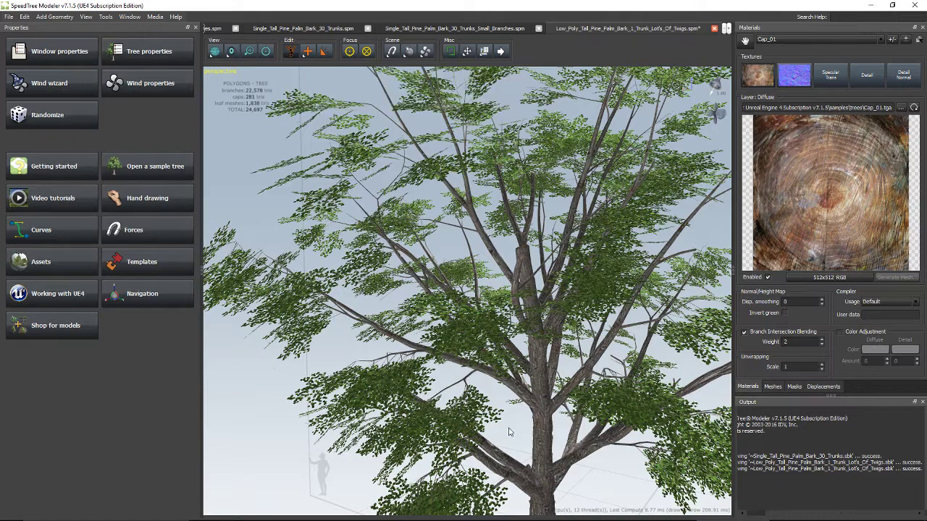
{"action": "left_click", "coordinate": [518, 396]}
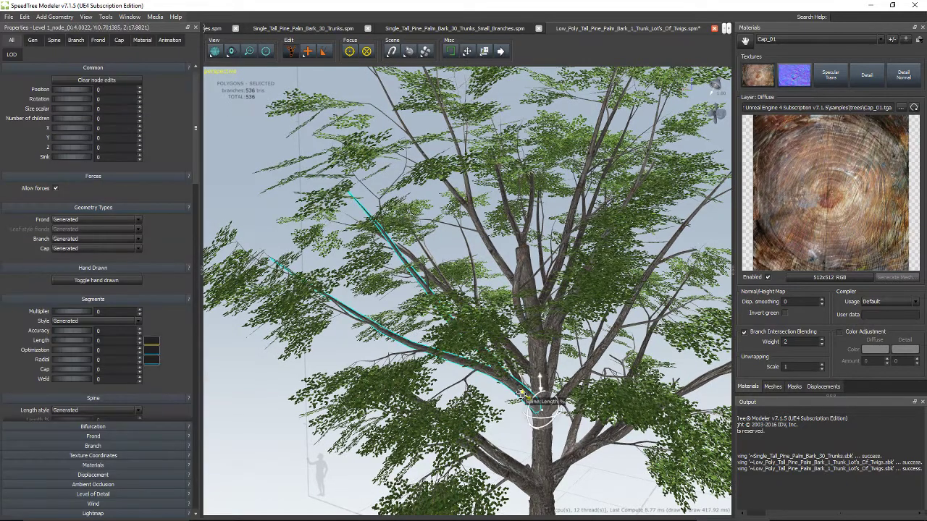
{"action": "left_click_drag", "start_coordinate": [497, 420], "coordinate": [523, 411]}
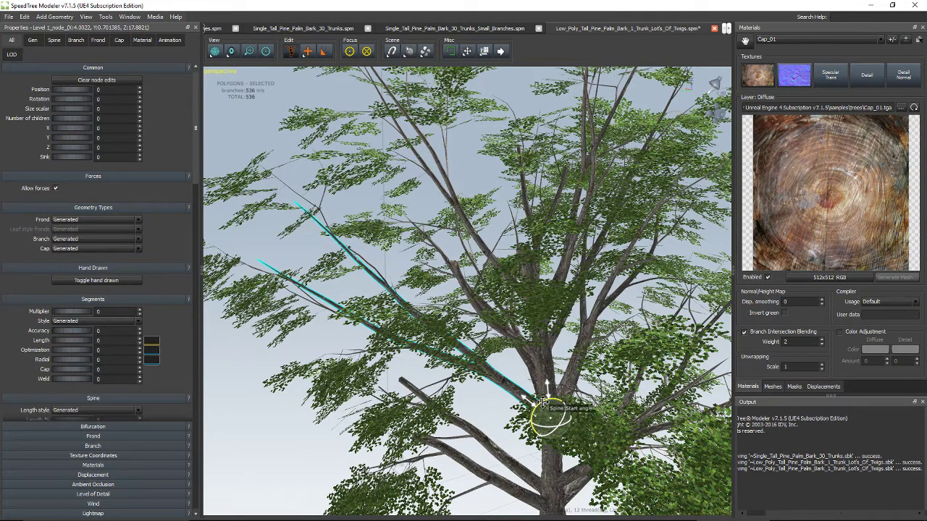
{"action": "left_click_drag", "start_coordinate": [542, 402], "coordinate": [553, 512]}
Step: Select another first-level branch higher on the trunk and lower its spine start angle until it grows nearly horizontally
{"action": "left_click_drag", "start_coordinate": [391, 307], "coordinate": [451, 328]}
{"action": "left_click", "coordinate": [458, 317]}
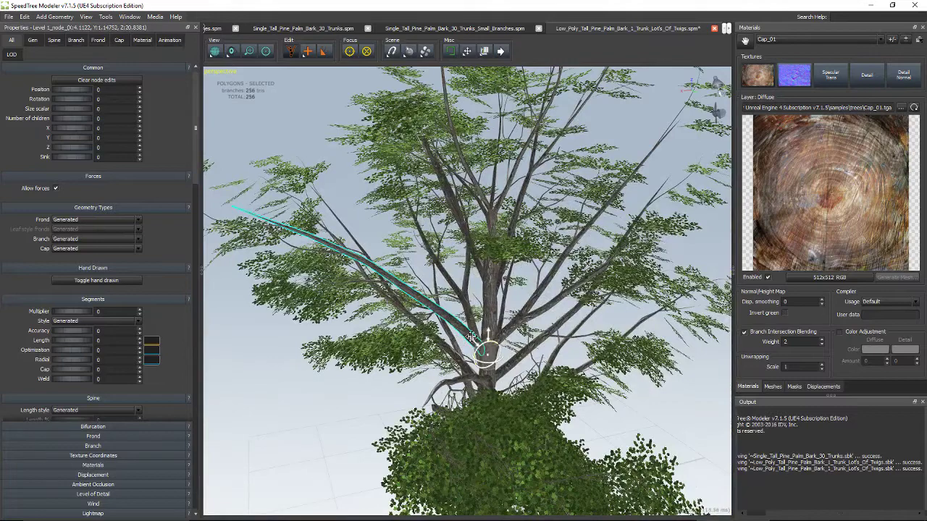
{"action": "left_click_drag", "start_coordinate": [480, 350], "coordinate": [404, 364]}
{"action": "scroll", "coordinate": [422, 316], "scroll_direction": "down", "scroll_amount": 3}
{"action": "scroll", "coordinate": [422, 317], "scroll_direction": "up", "scroll_amount": 6}
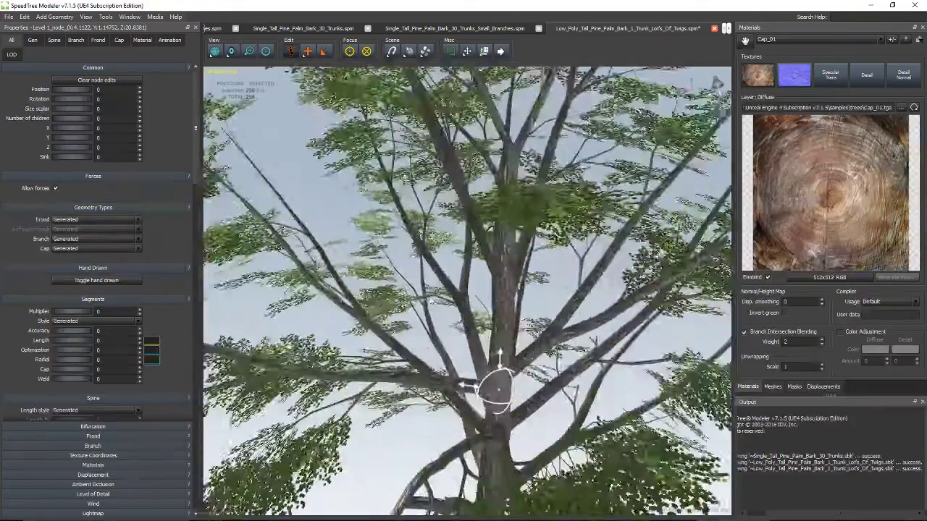
Step: Select the first-level branch just below, lower it to nearly horizontal, and rotate it around the trunk by -0.074
{"action": "left_click_drag", "start_coordinate": [422, 316], "coordinate": [429, 298]}
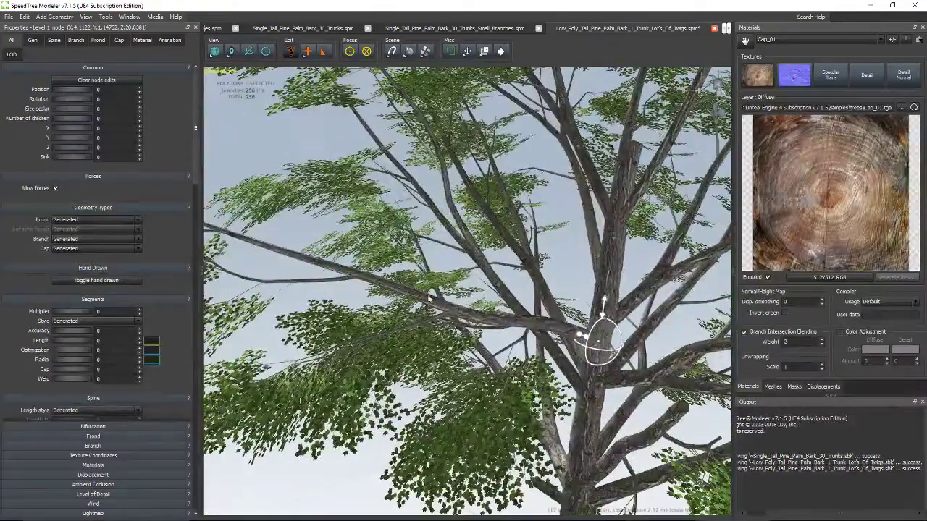
{"action": "left_click", "coordinate": [484, 260]}
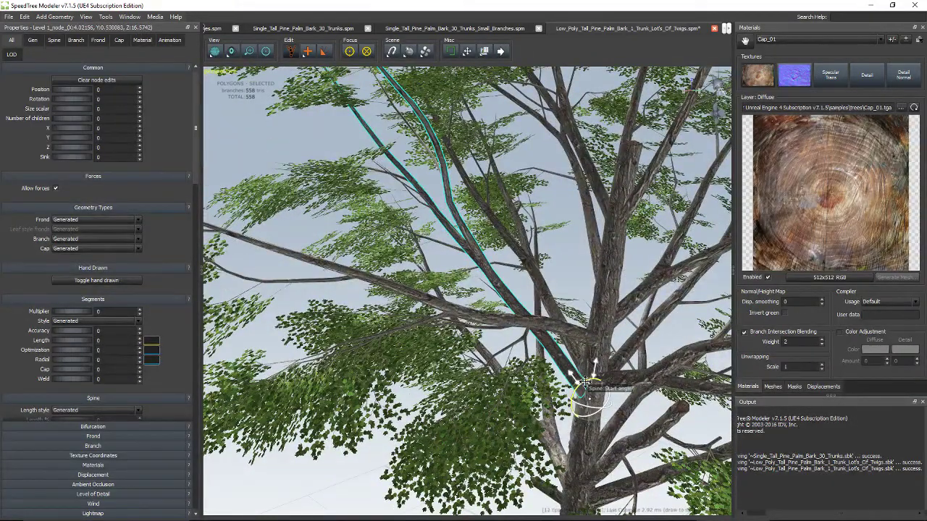
{"action": "key", "text": "Delete"}
{"action": "left_click_drag", "start_coordinate": [443, 327], "coordinate": [572, 334]}
{"action": "middle_click_drag", "start_coordinate": [432, 327], "coordinate": [462, 317]}
{"action": "left_click_drag", "start_coordinate": [348, 315], "coordinate": [336, 315]}
{"action": "middle_click_drag", "start_coordinate": [466, 359], "coordinate": [432, 332]}
{"action": "left_click_drag", "start_coordinate": [432, 332], "coordinate": [427, 312]}
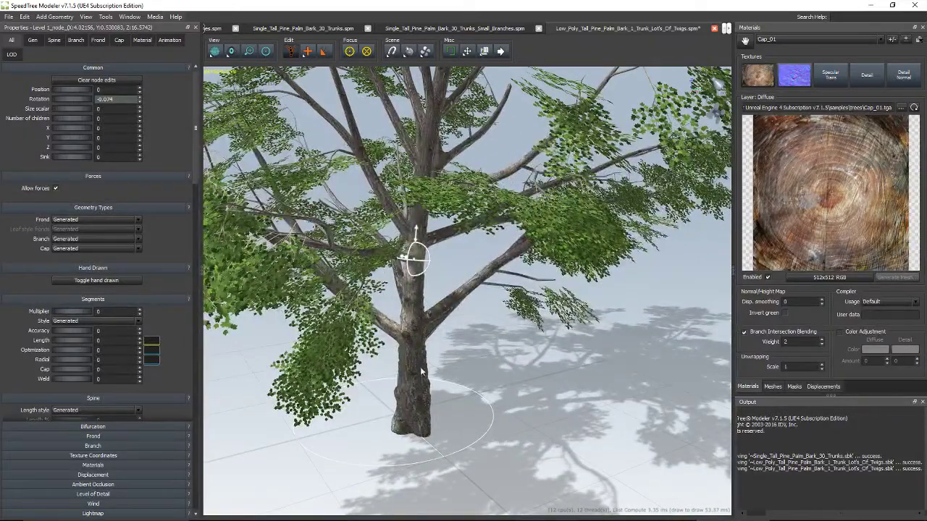
{"action": "left_click_drag", "start_coordinate": [410, 250], "coordinate": [408, 273]}
{"action": "left_click_drag", "start_coordinate": [458, 402], "coordinate": [439, 310]}
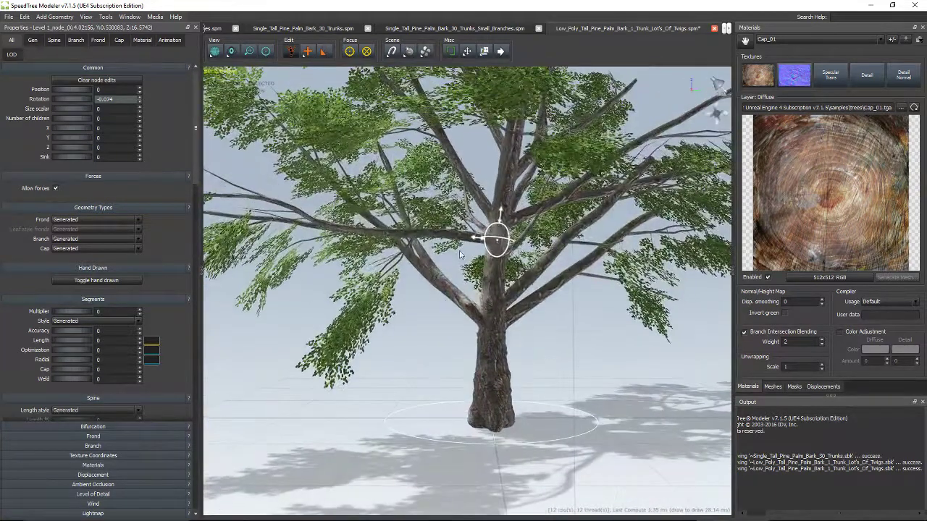
Step: Select the lowest side branch near the trunk's base and lower its spine start angle until it grows horizontally
{"action": "left_click", "coordinate": [453, 292]}
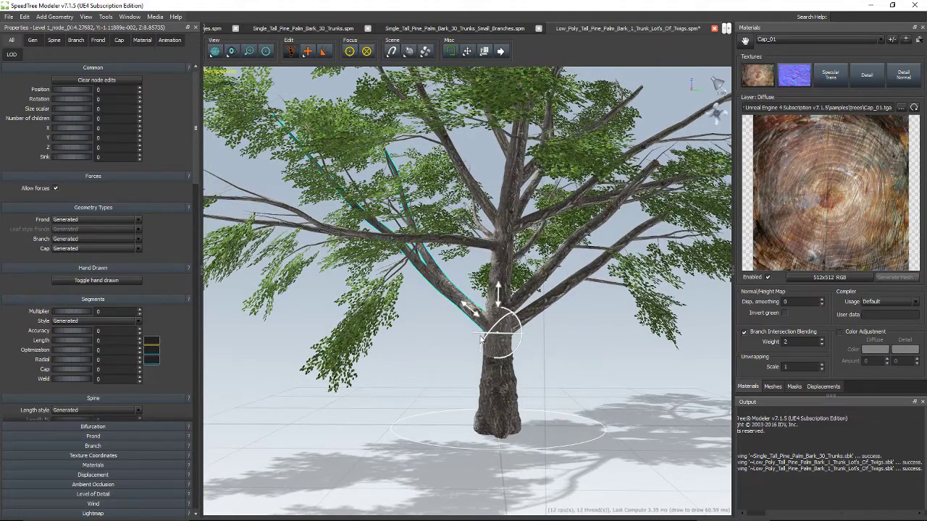
{"action": "left_click_drag", "start_coordinate": [516, 318], "coordinate": [513, 264]}
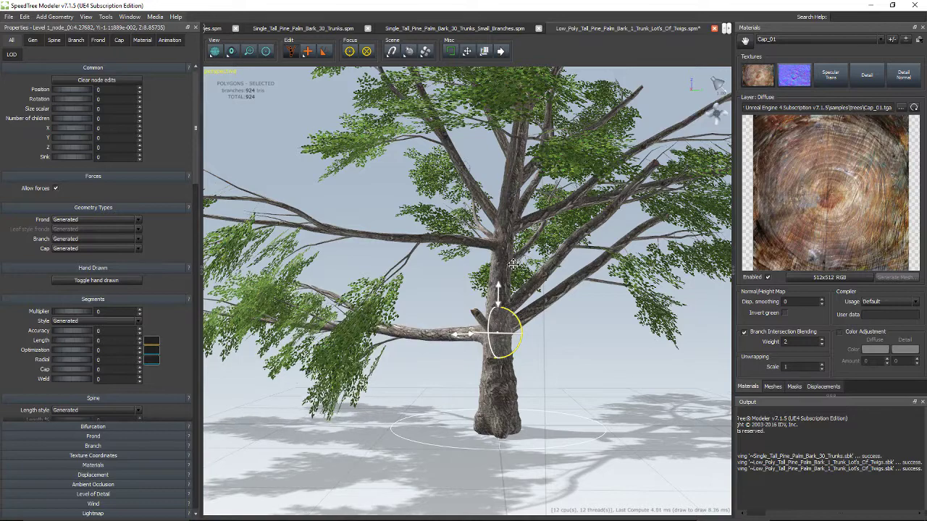
{"action": "scroll", "coordinate": [444, 300], "scroll_direction": "down", "scroll_amount": 6}
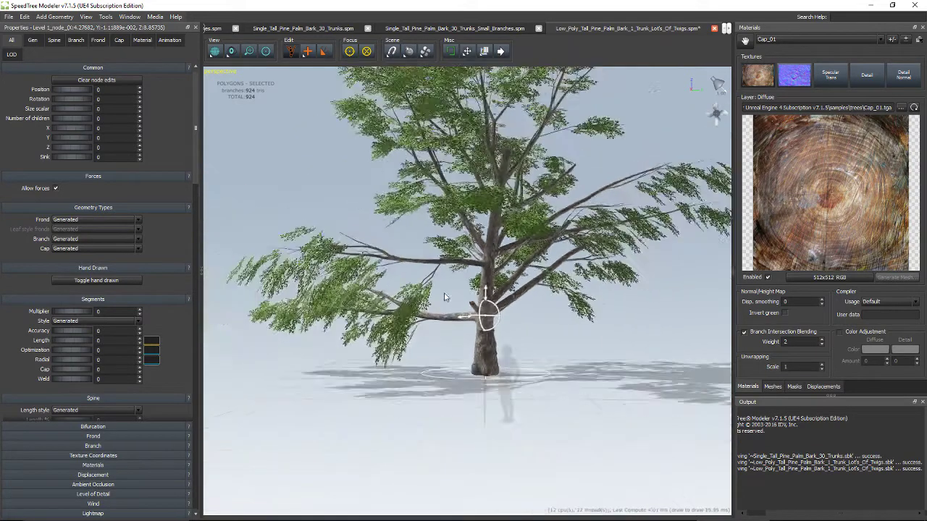
{"action": "left_click_drag", "start_coordinate": [445, 300], "coordinate": [385, 332]}
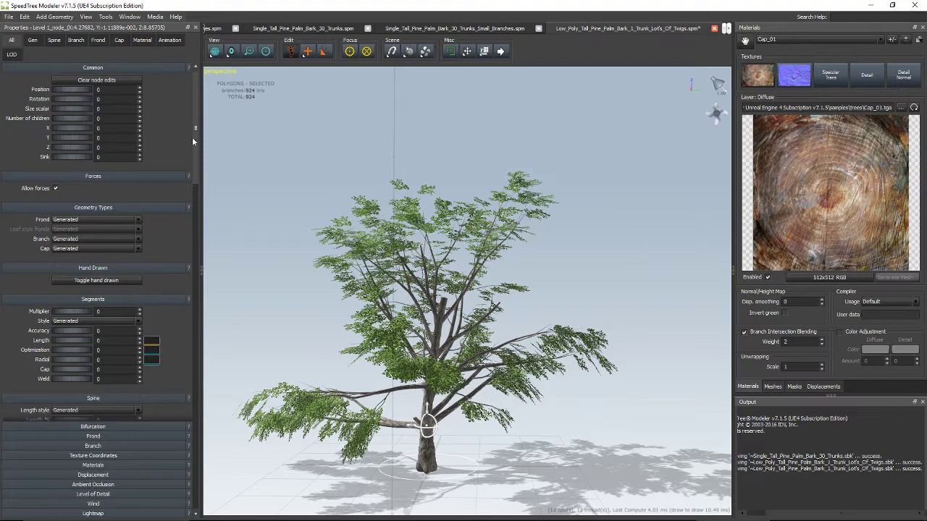
Step: Reselect the horizontal branch above the lowest one and raise its spine start angle so it points upward
{"action": "left_click_drag", "start_coordinate": [359, 326], "coordinate": [399, 339]}
{"action": "left_click", "coordinate": [517, 377]}
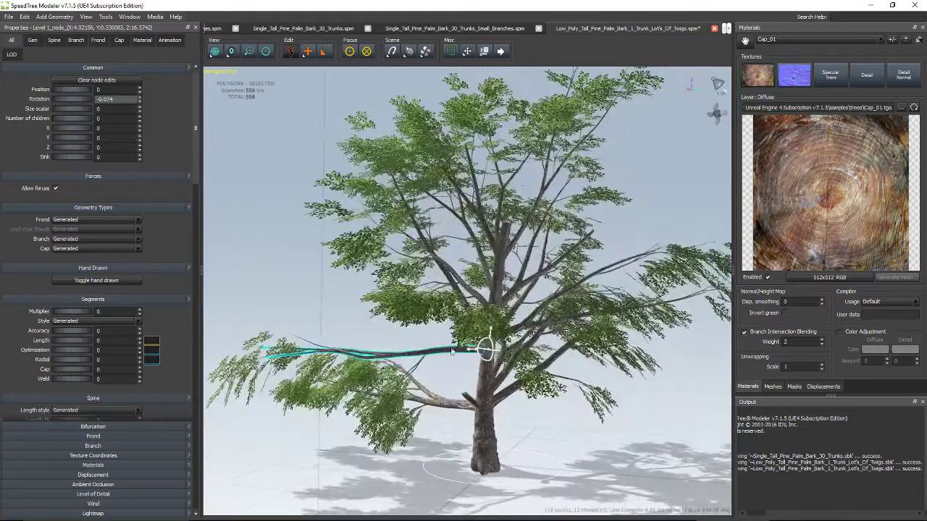
{"action": "left_click_drag", "start_coordinate": [484, 349], "coordinate": [495, 306]}
Step: Reselect the lowest side branch, readjust its spine start angle, and check the tree's shape from the other side
{"action": "left_click", "coordinate": [437, 405]}
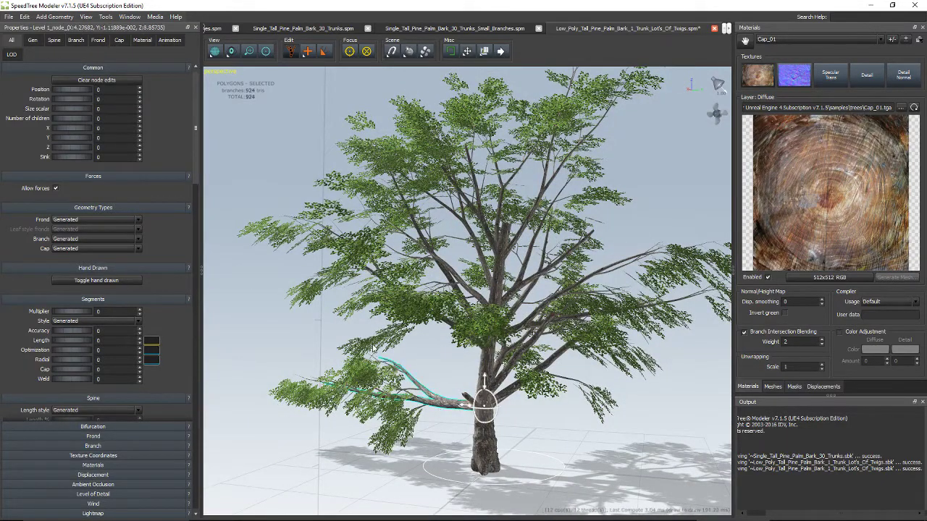
{"action": "left_click_drag", "start_coordinate": [437, 406], "coordinate": [500, 425]}
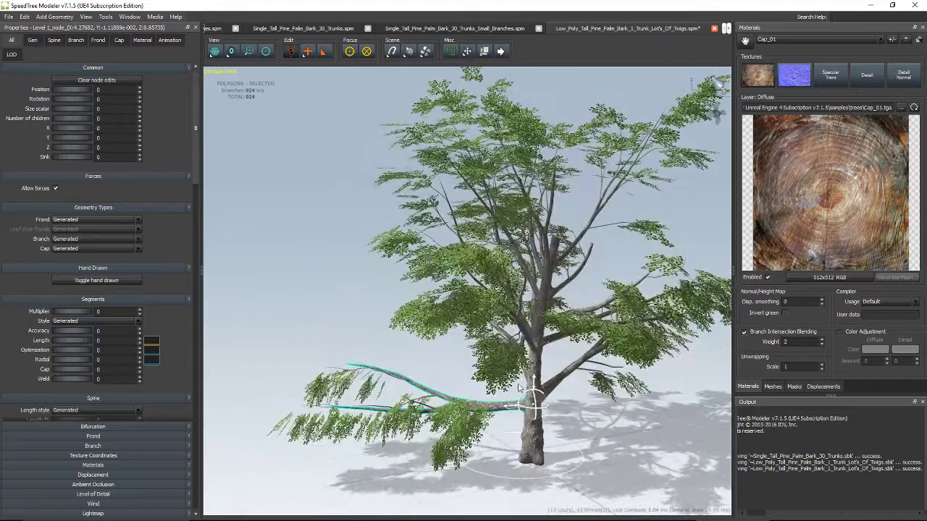
{"action": "left_click_drag", "start_coordinate": [533, 396], "coordinate": [555, 413]}
{"action": "left_click_drag", "start_coordinate": [450, 368], "coordinate": [446, 360]}
{"action": "left_click_drag", "start_coordinate": [569, 384], "coordinate": [616, 386]}
{"action": "middle_click_drag", "start_coordinate": [564, 353], "coordinate": [604, 368]}
{"action": "left_click_drag", "start_coordinate": [604, 368], "coordinate": [588, 357]}
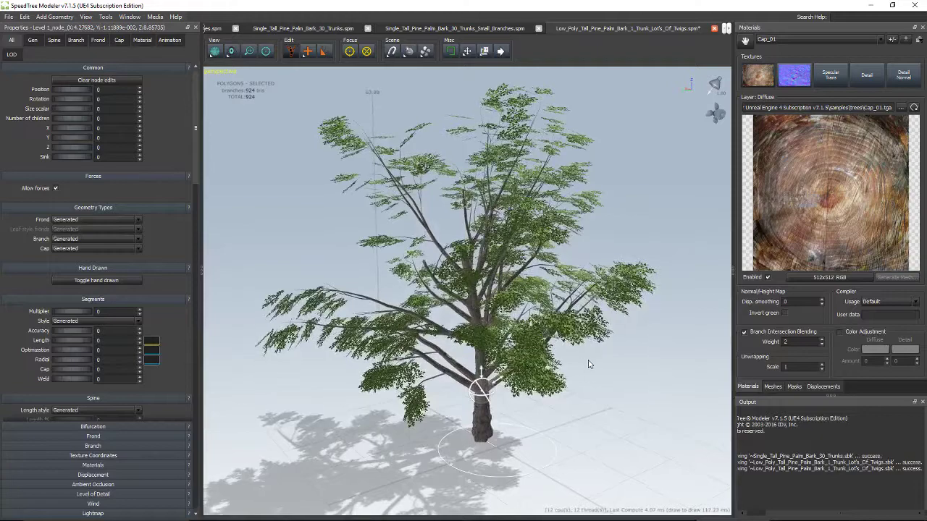